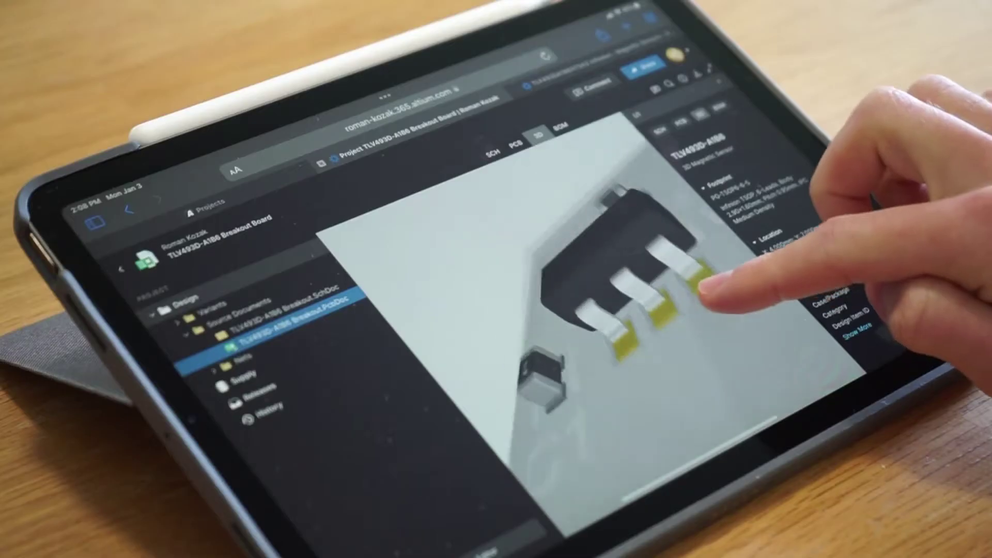
Inspect the breakout board's sensor in 3D and the impeller inside the flow meter assembly from several angles.
drag(706, 289, 764, 294)
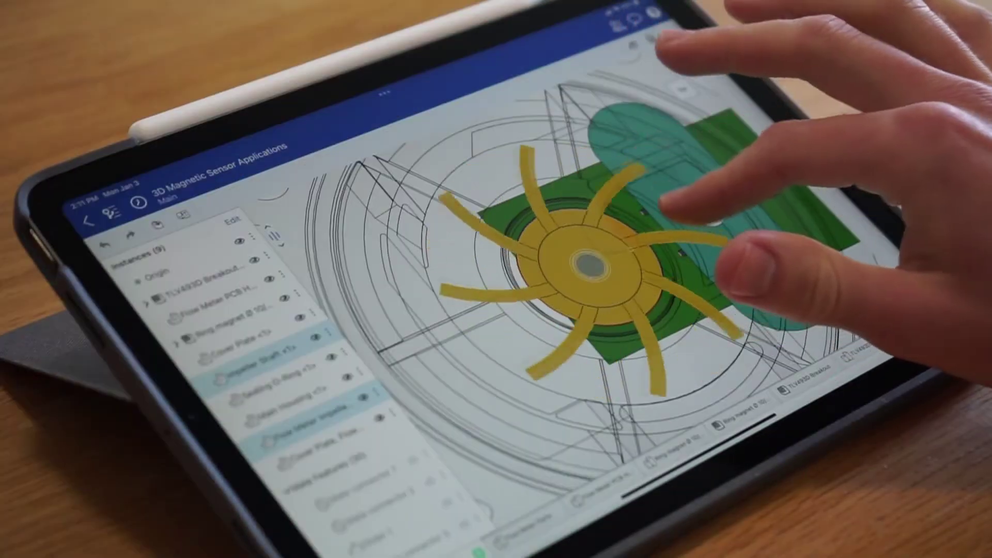
drag(731, 233, 555, 154)
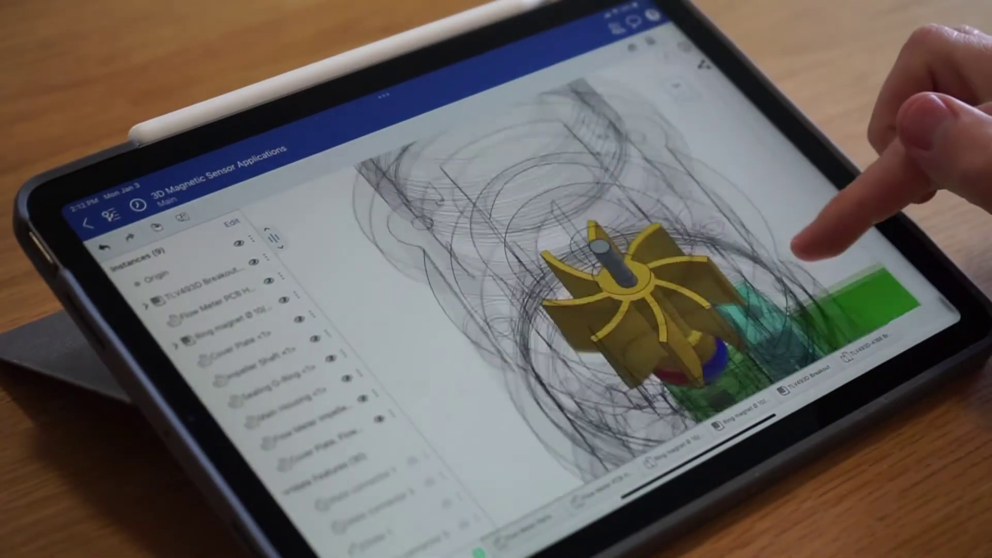
drag(798, 222, 786, 222)
scroll(556, 274, down, 3)
scroll(517, 290, up, 5)
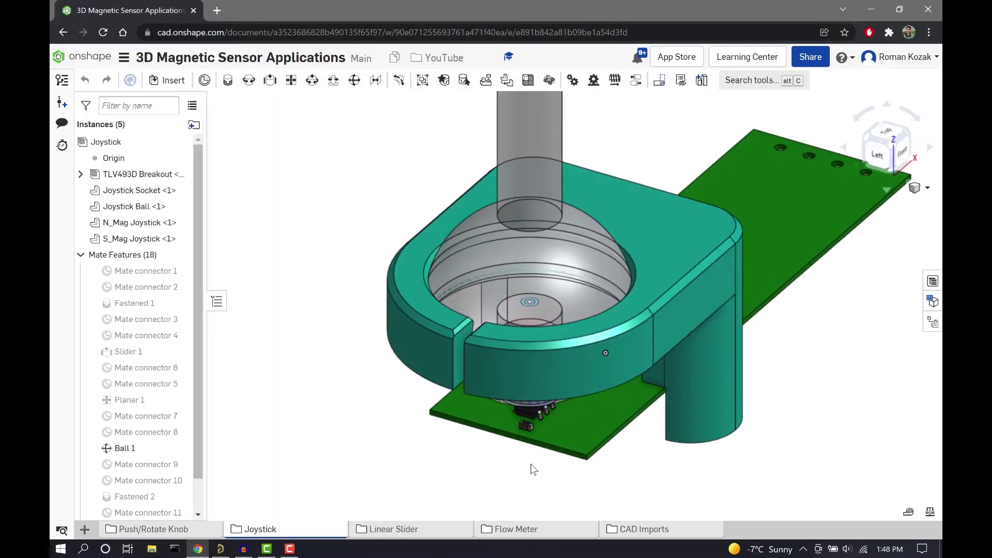
Examine the magnet's position above the sensor chip in the joystick assembly, including the straight left view.
scroll(534, 469, up, 3)
key(shift+3)
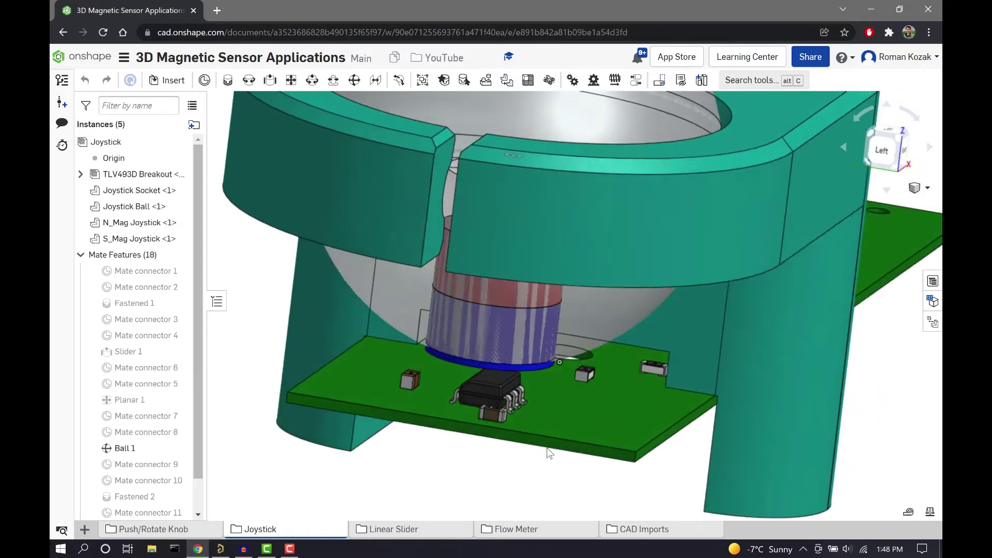
click(881, 148)
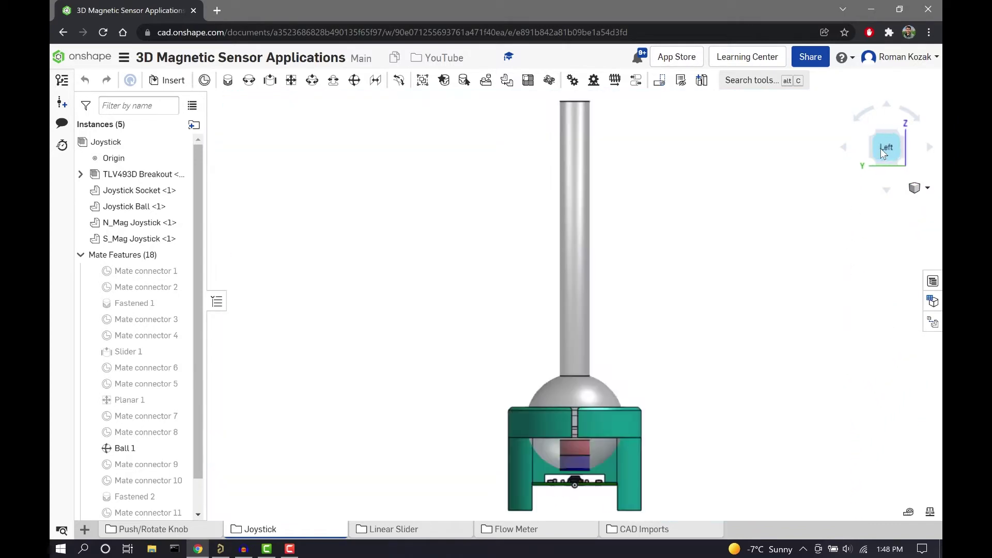
scroll(572, 516, up, 3)
scroll(730, 410, up, 3)
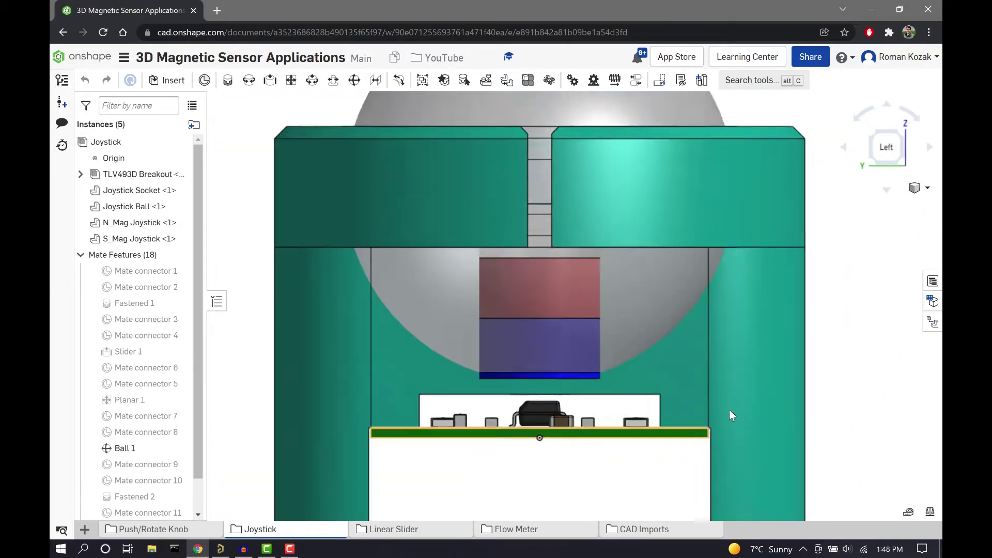
scroll(709, 410, up, 3)
scroll(708, 409, down, 3)
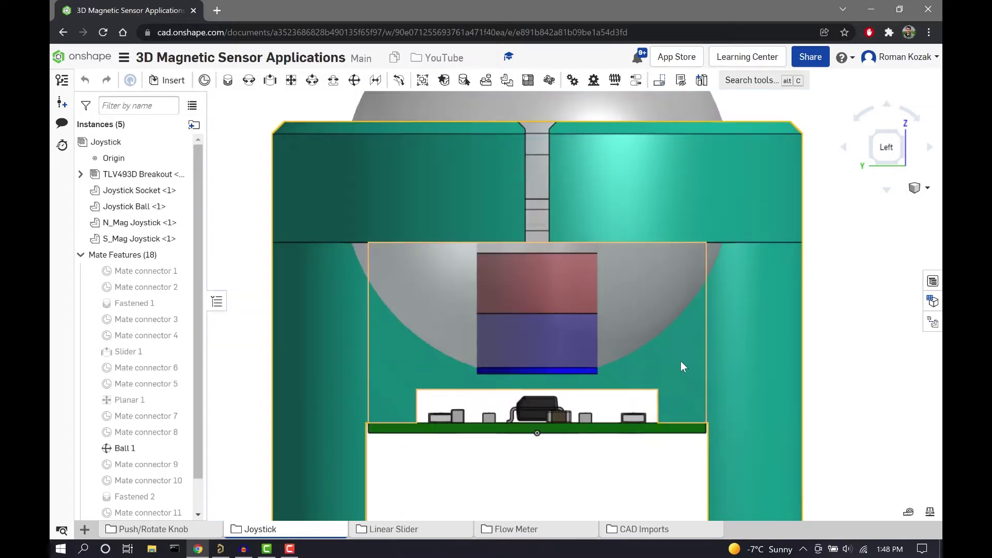
Select the joystick ball and examine its magnet and the sensor beneath it from the front side.
click(646, 302)
drag(690, 306, 675, 320)
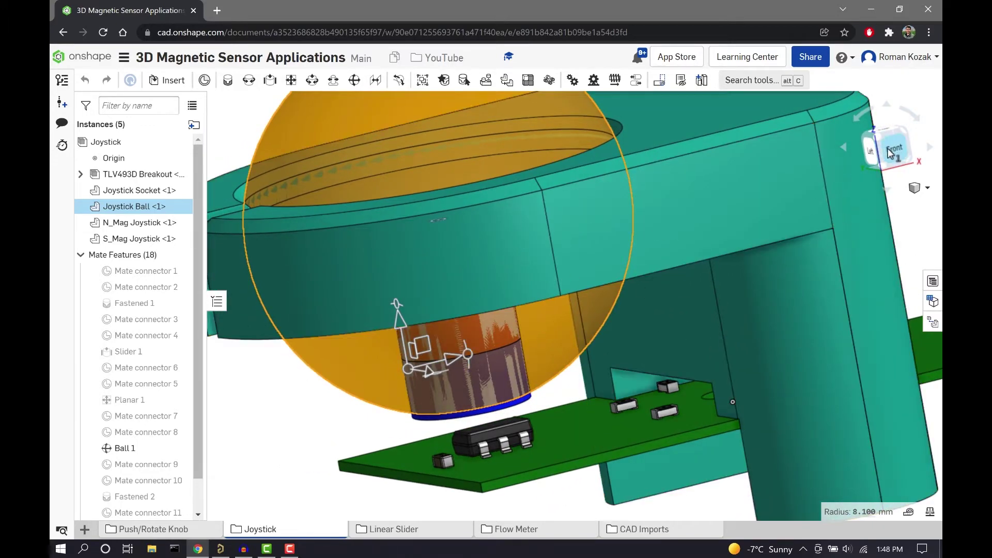
drag(726, 298, 678, 323)
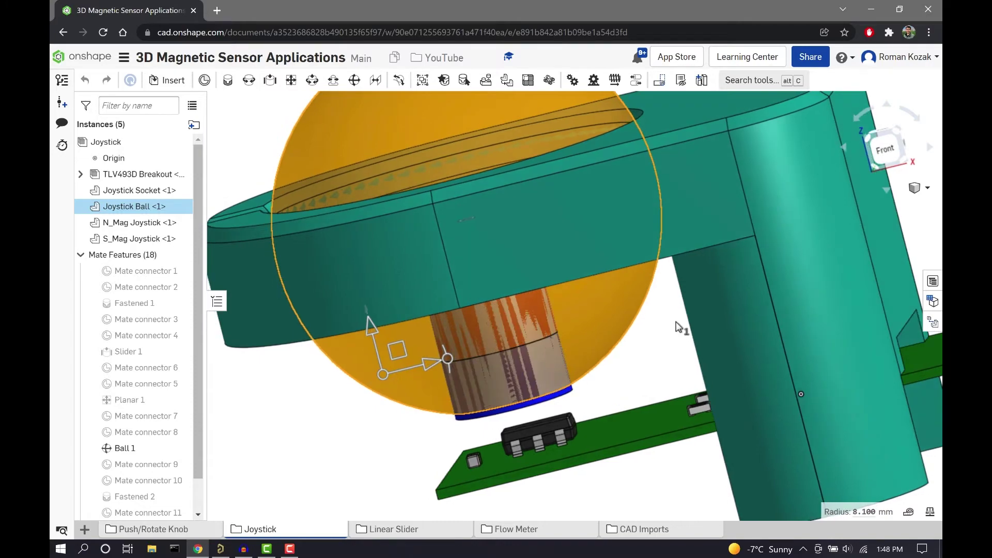
key(Up)
key(Up)
key(Up)
key(Up)
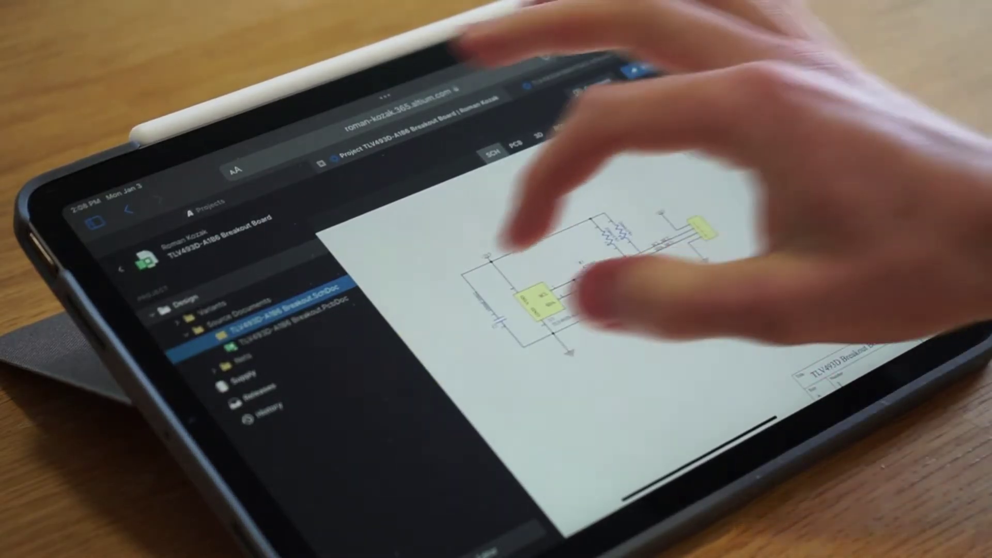
Switch to Altium 365 and inspect the TLV493D-A1B6 sensor U1 in the breakout board schematic.
scroll(555, 299, up, 5)
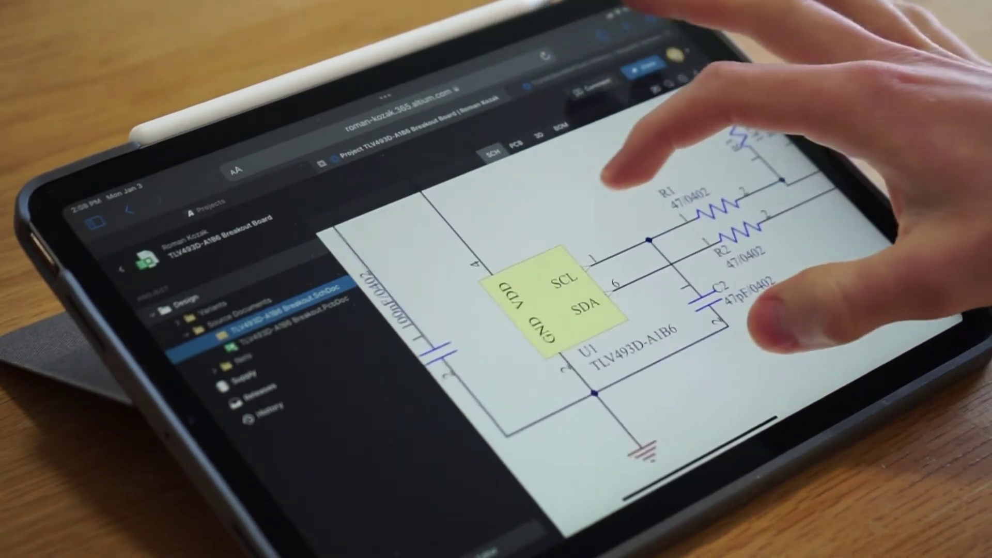
click(567, 287)
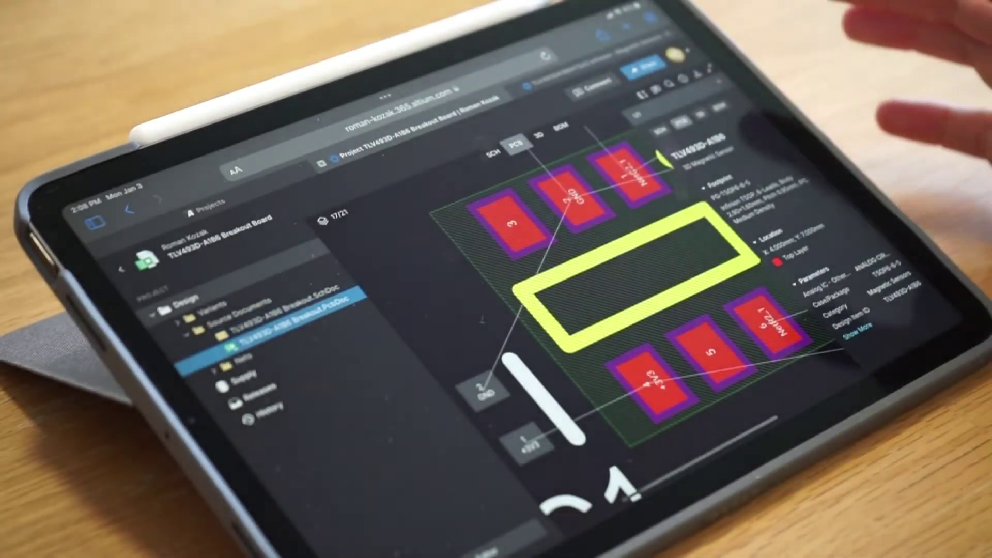
Show the PCB layer list and compare the sensor's footprint in the bottom and top views.
click(335, 214)
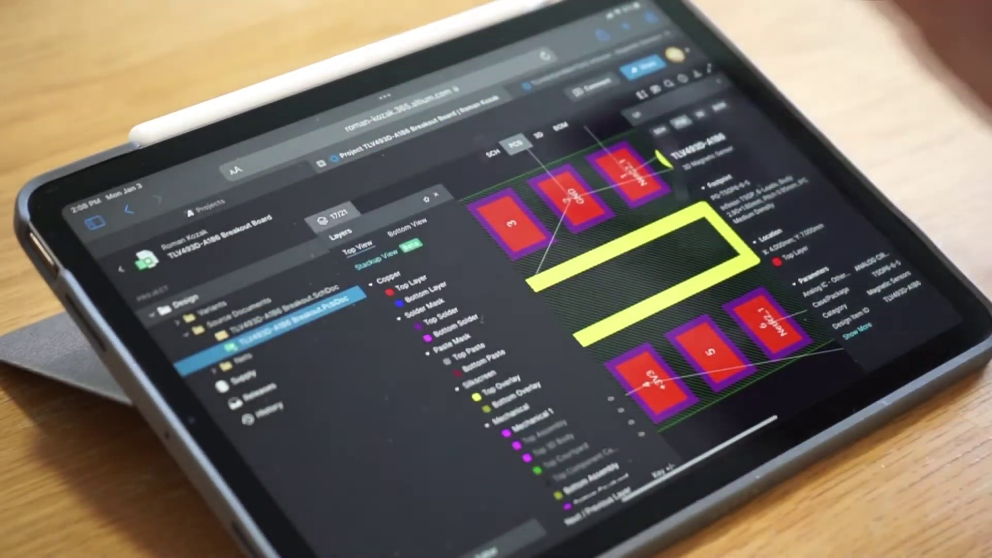
scroll(662, 243, down, 5)
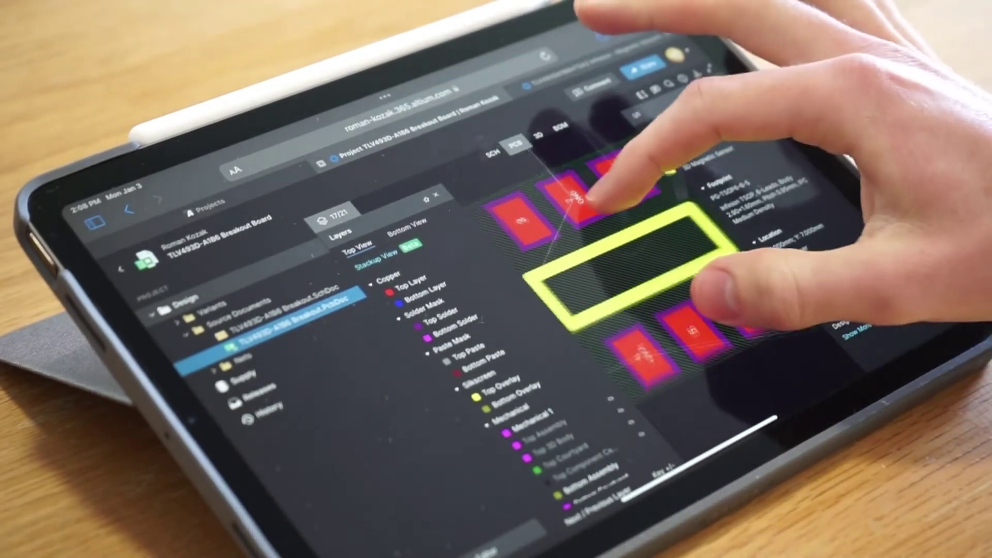
scroll(662, 242, up, 1)
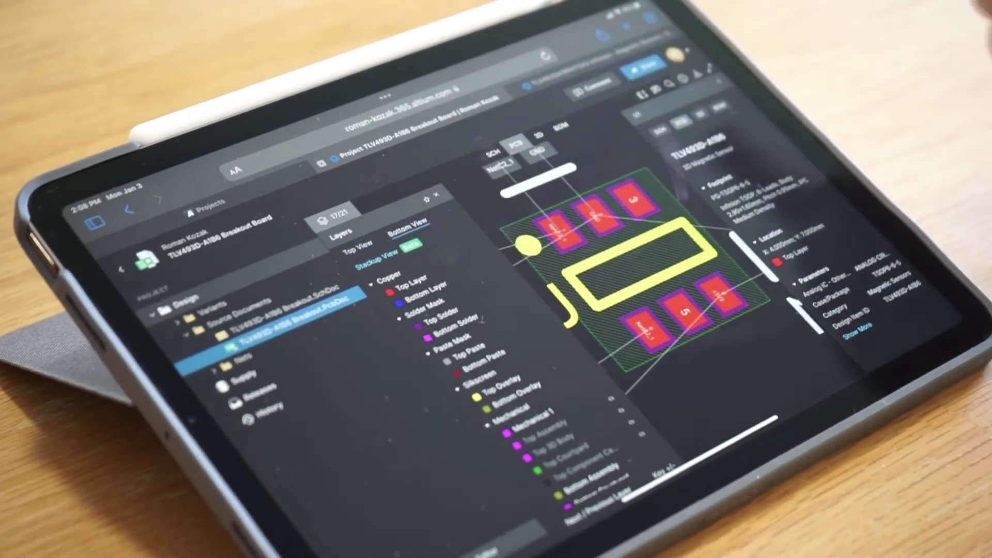
click(408, 226)
click(357, 248)
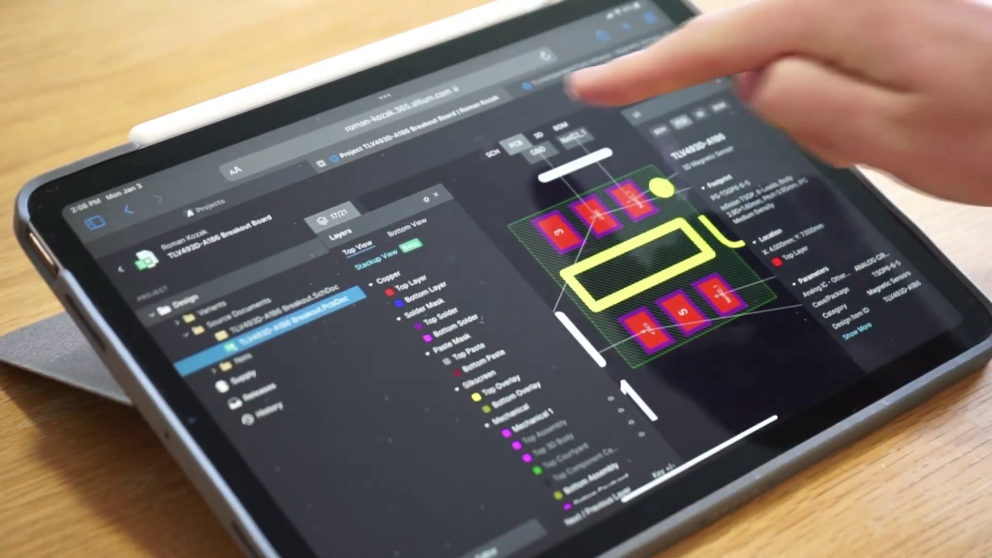
Show the breakout board in 3D and inspect the sensor package from an angle.
click(538, 136)
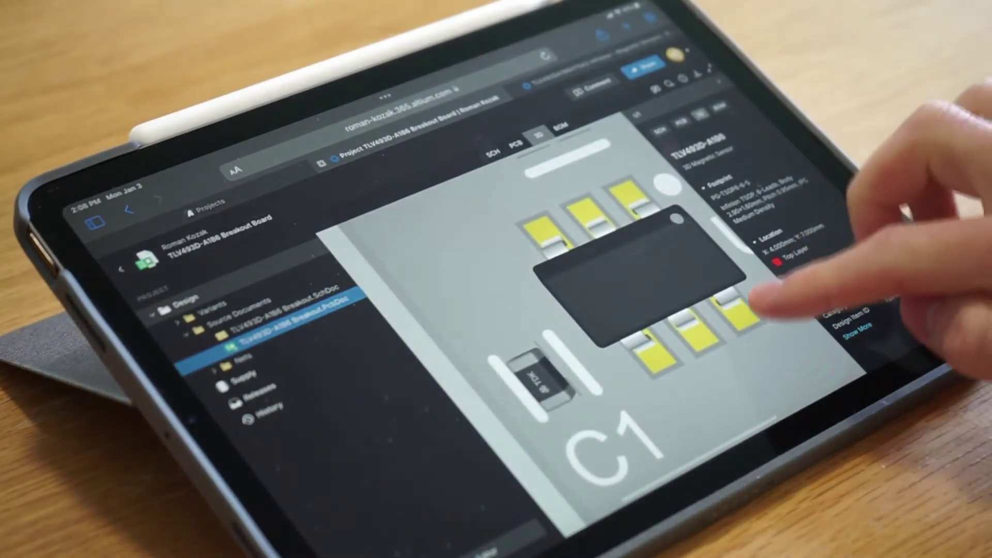
drag(734, 314, 786, 317)
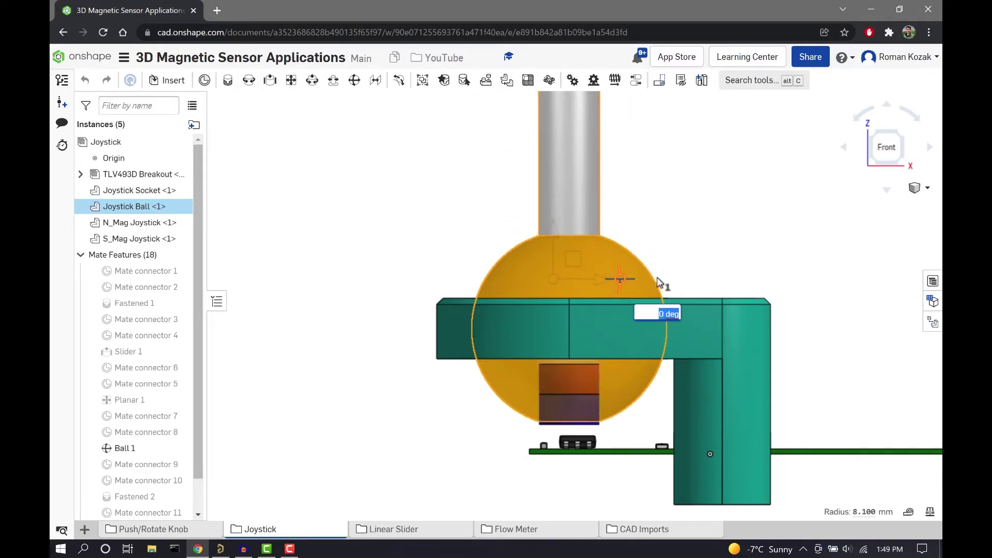
Switch to Onshape, view the joystick assembly from the back and leave the joystick ball's active rotation.
click(843, 149)
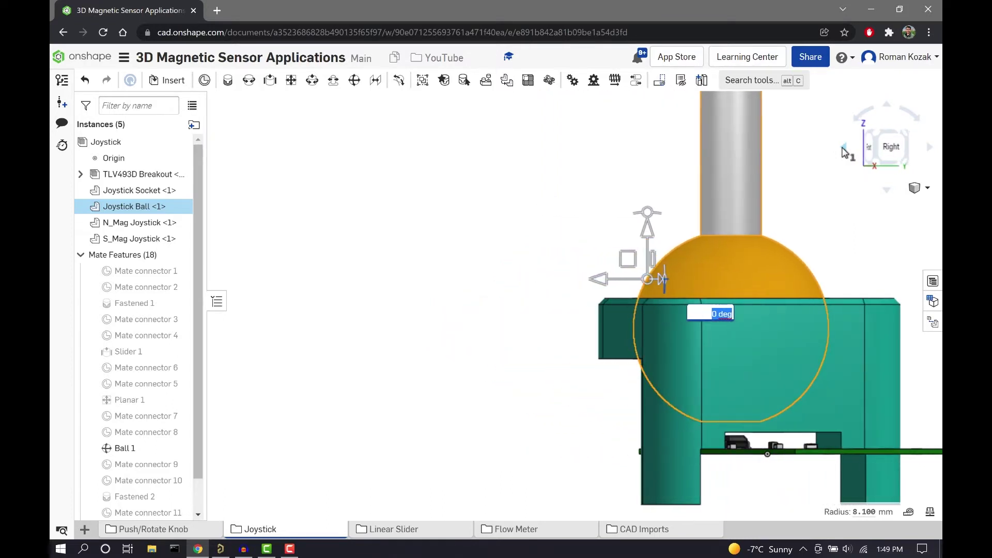
click(844, 151)
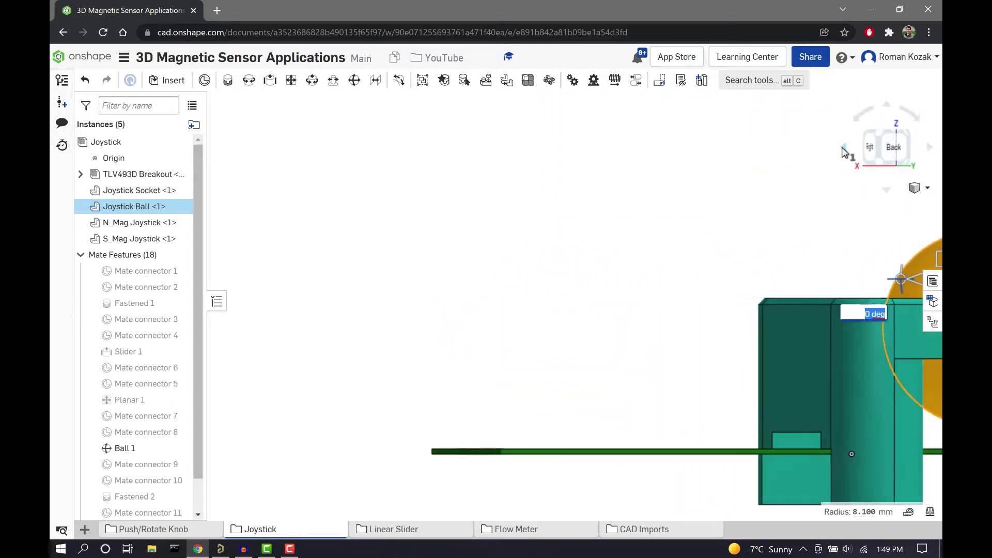
scroll(709, 226, down, 5)
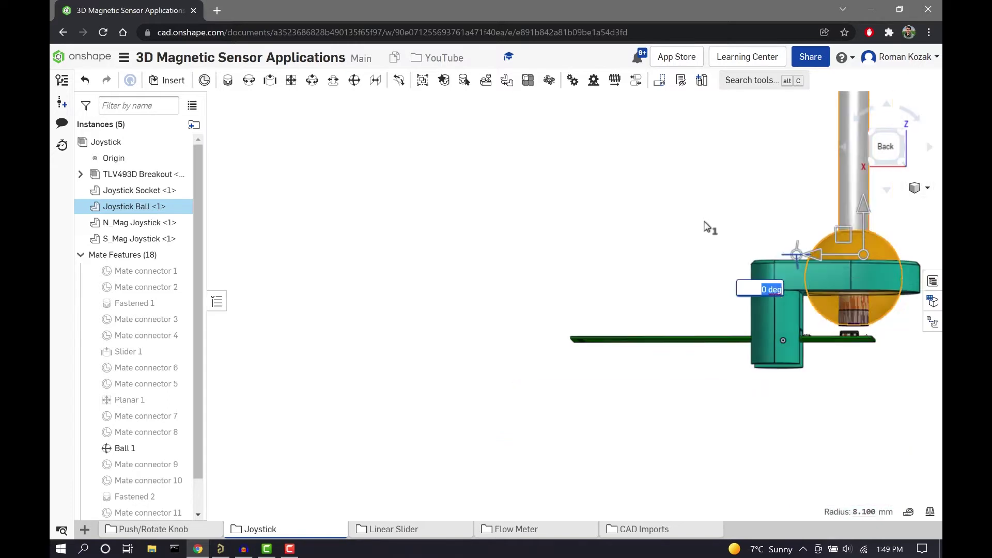
scroll(804, 368, up, 2)
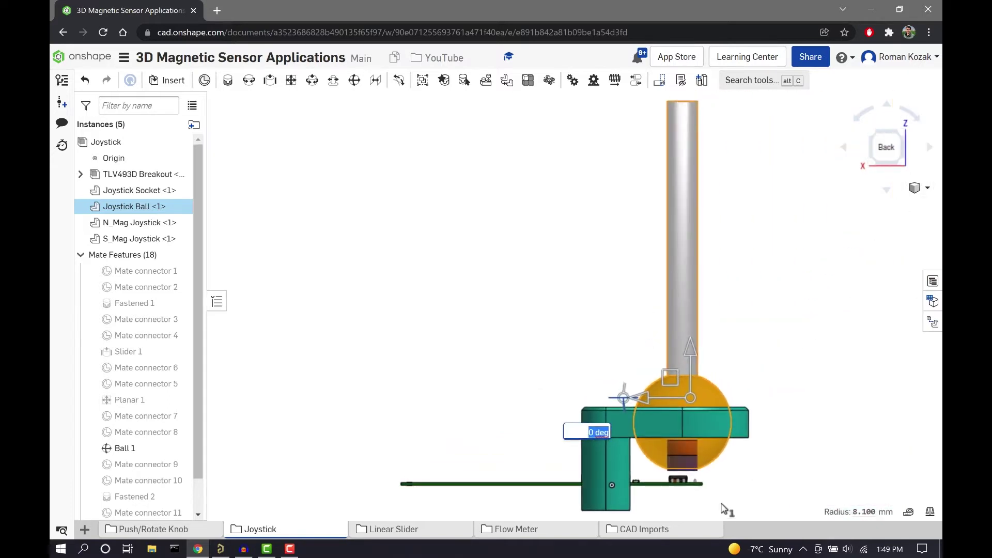
scroll(722, 510, up, 5)
scroll(722, 504, down, 2)
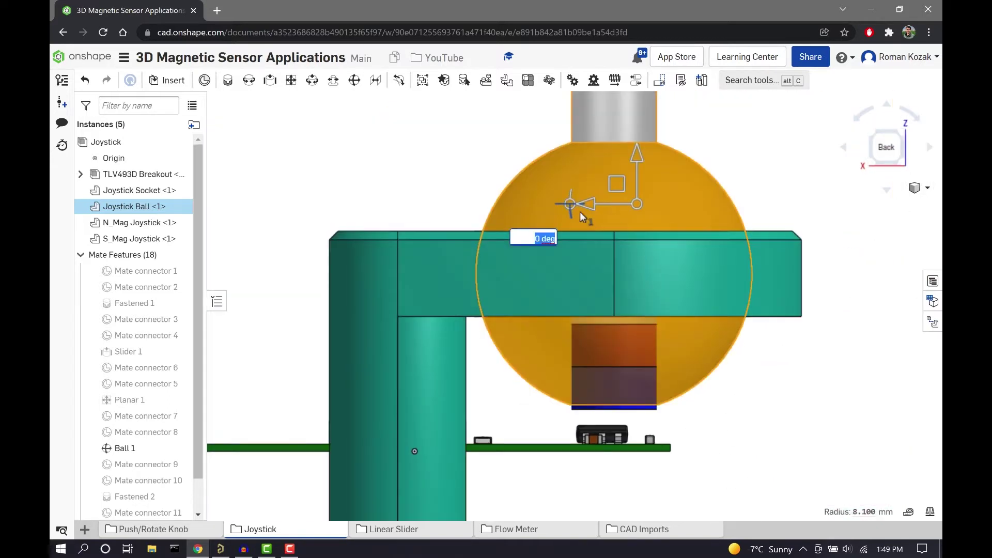
key(Escape)
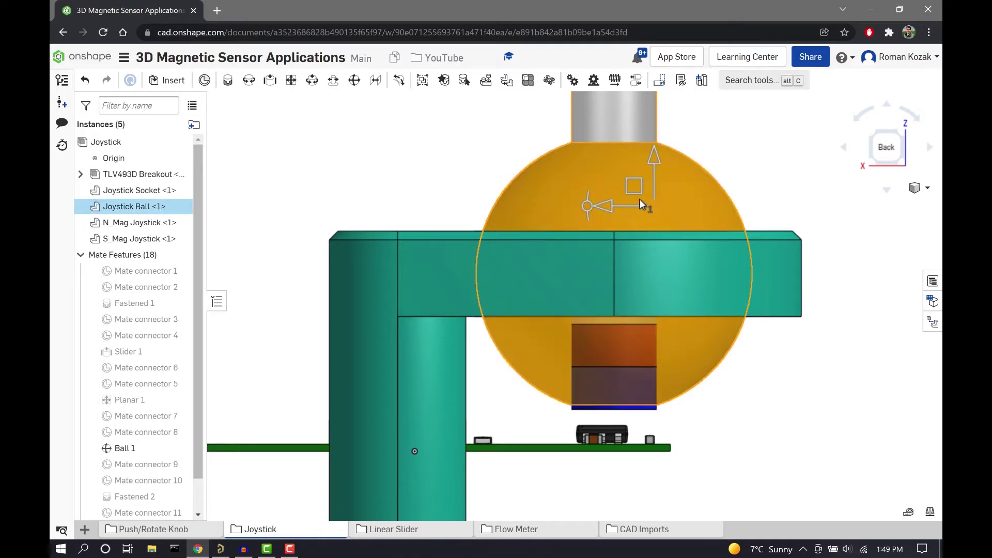
Tilt the joystick ball in its socket about different axes, finishing with a 15-degree rotation.
drag(598, 175, 719, 409)
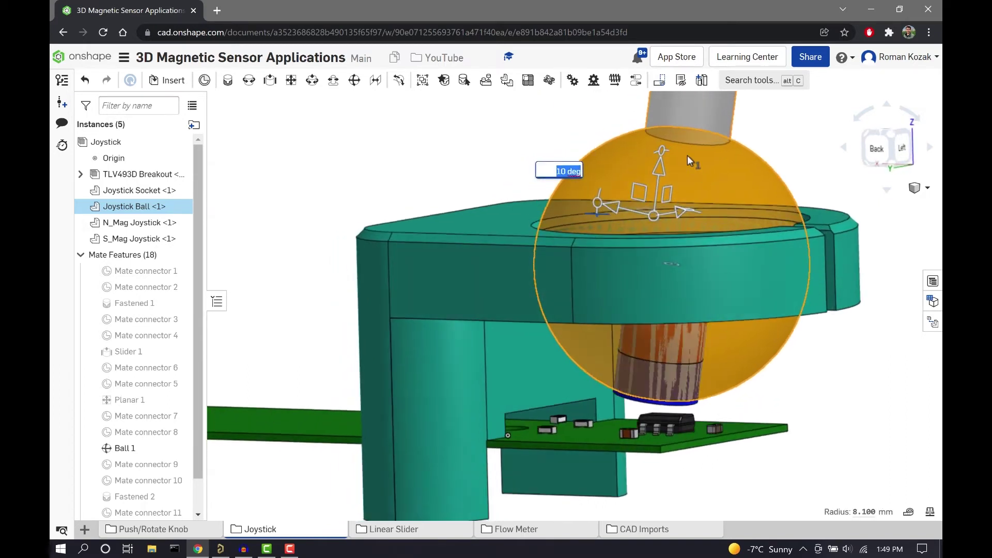
mouse_move(663, 148)
mouse_down()
mouse_move(643, 167)
mouse_move(659, 182)
mouse_move(671, 168)
mouse_move(662, 167)
mouse_up()
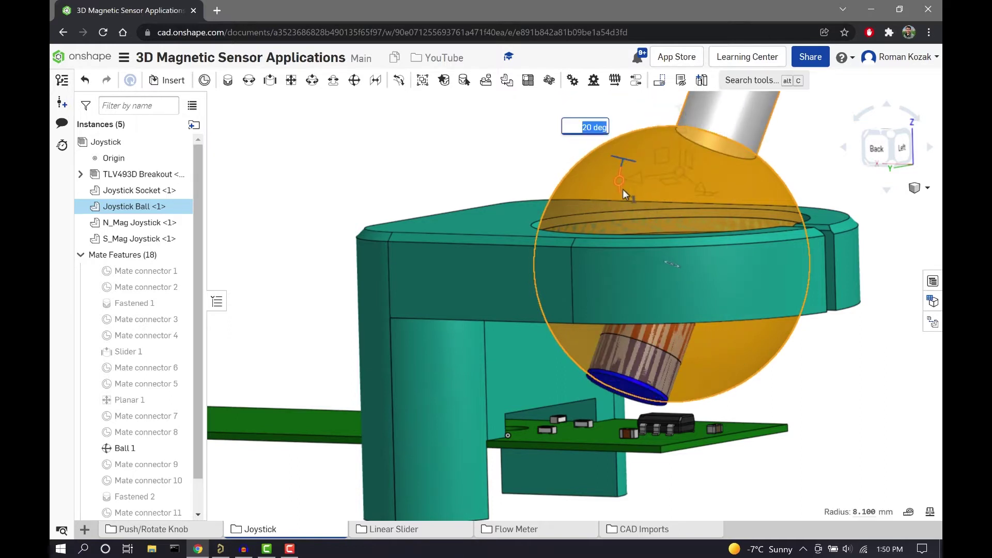
drag(622, 210, 632, 174)
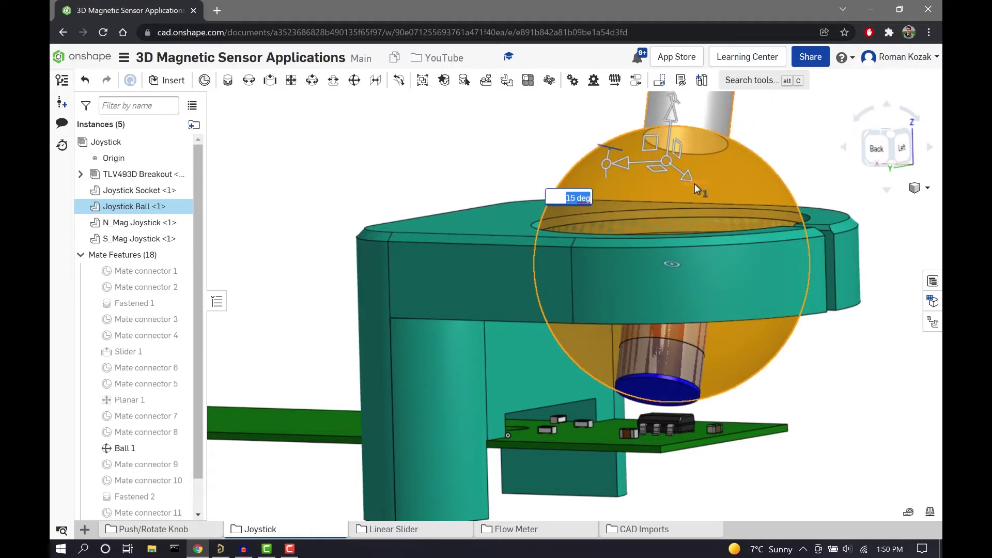
Spin the joystick ball about its upright axis, finishing with a 145-degree rotation.
drag(696, 184, 763, 146)
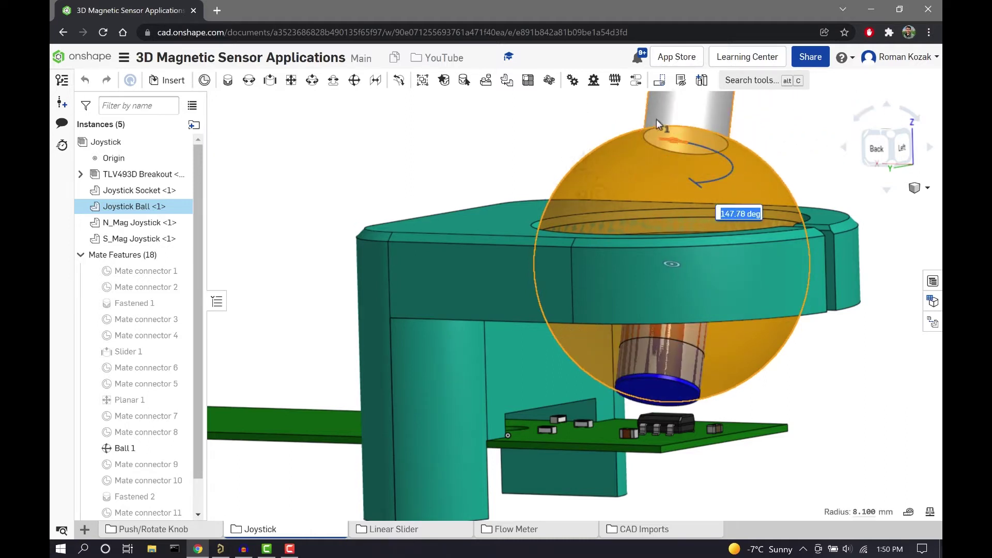
drag(598, 133, 614, 178)
drag(686, 203, 683, 460)
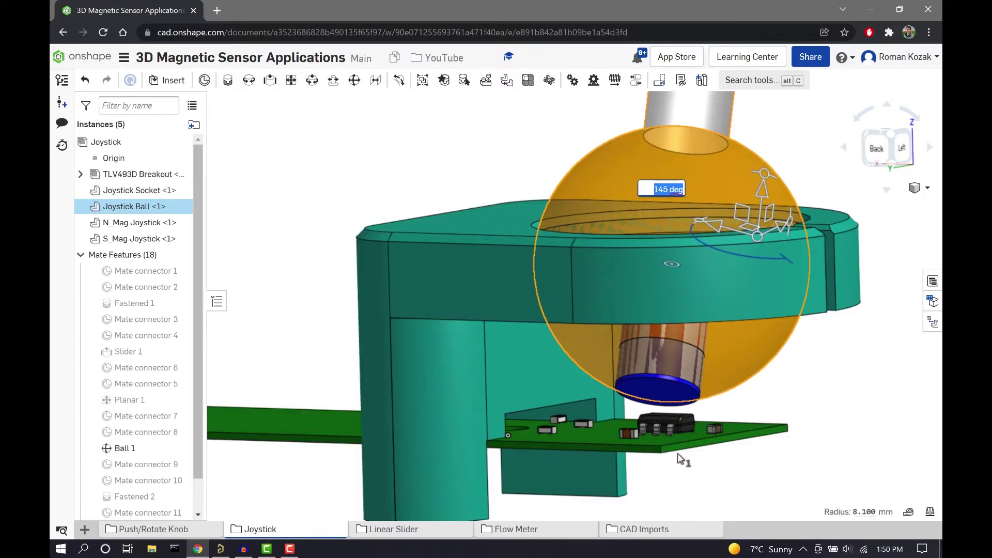
Examine the sensor chip on the circuit board beneath the joystick magnet up close.
scroll(683, 461, up, 5)
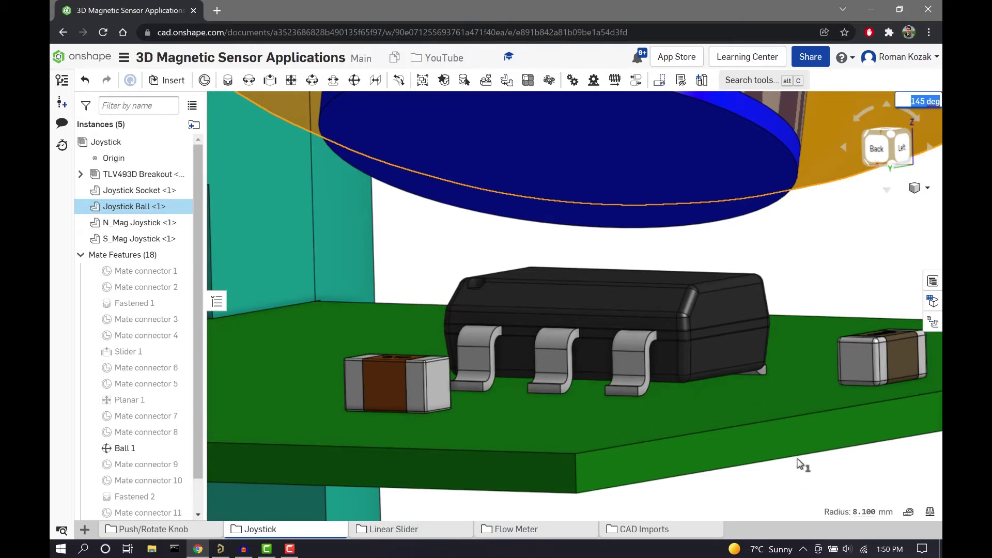
drag(802, 465, 790, 414)
scroll(747, 367, down, 10)
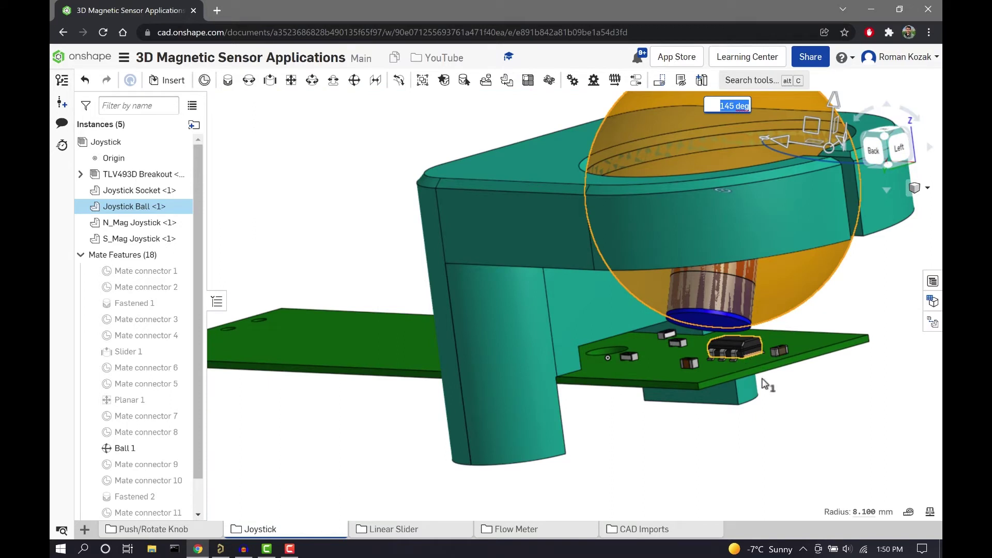
Swing the joystick by the upper end of its shaft in several directions, including a tilt of about 24 degrees.
click(887, 140)
click(791, 316)
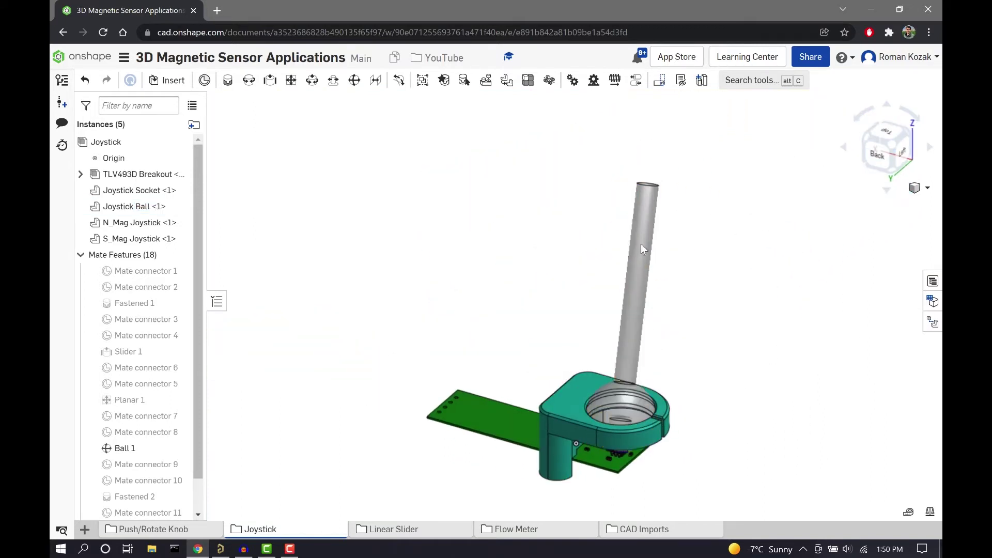
click(645, 209)
drag(651, 141, 488, 226)
drag(681, 198, 690, 217)
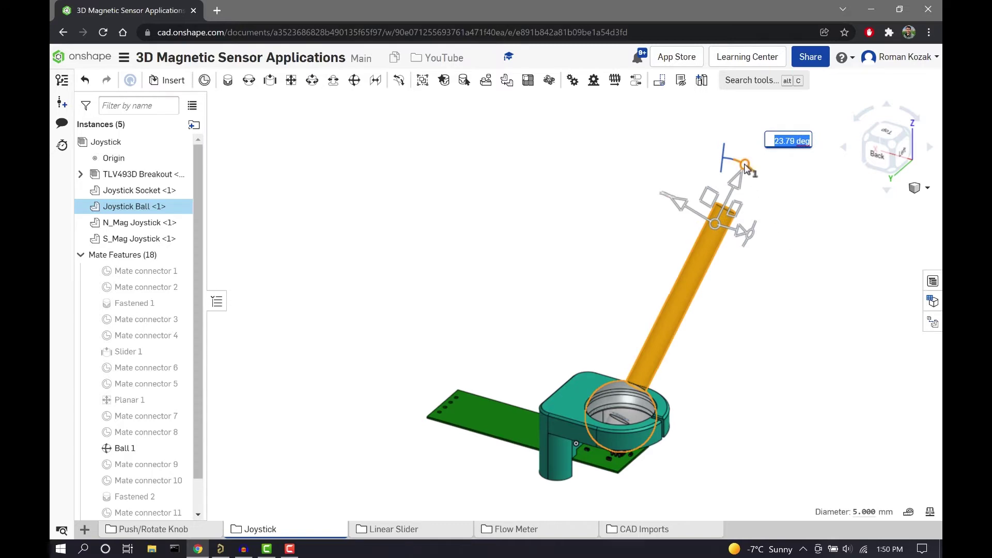
drag(745, 168, 825, 363)
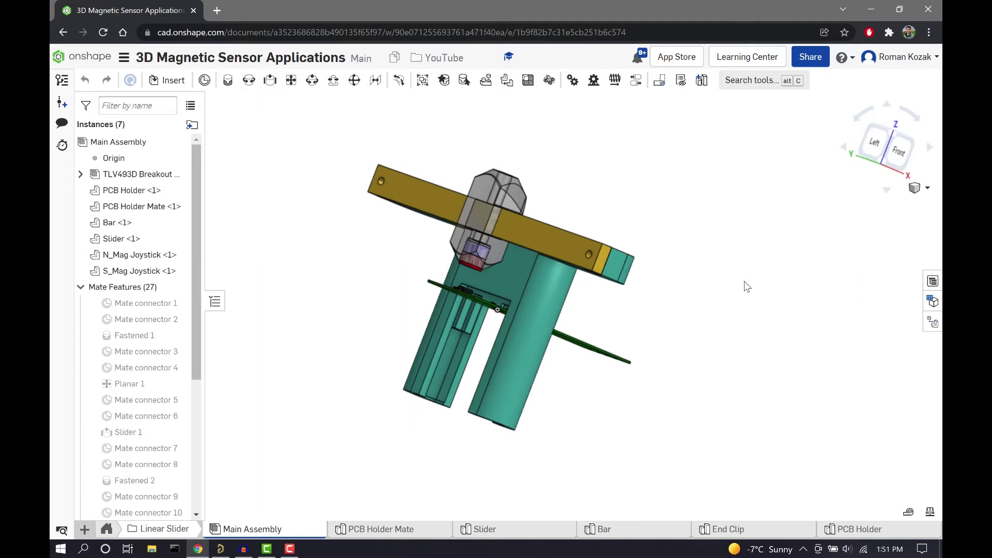
Show the Linear Slider main assembly in an isometric view from its front-left corner.
click(894, 137)
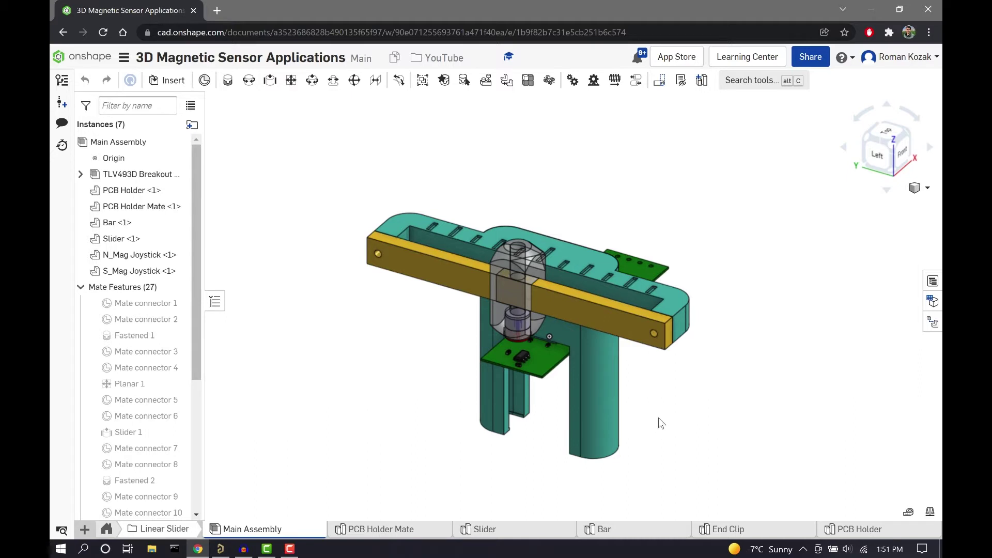
Slide the Slider part with its magnet along the bar, about 12.2 mm away from the sensor chip.
scroll(624, 394, up, 3)
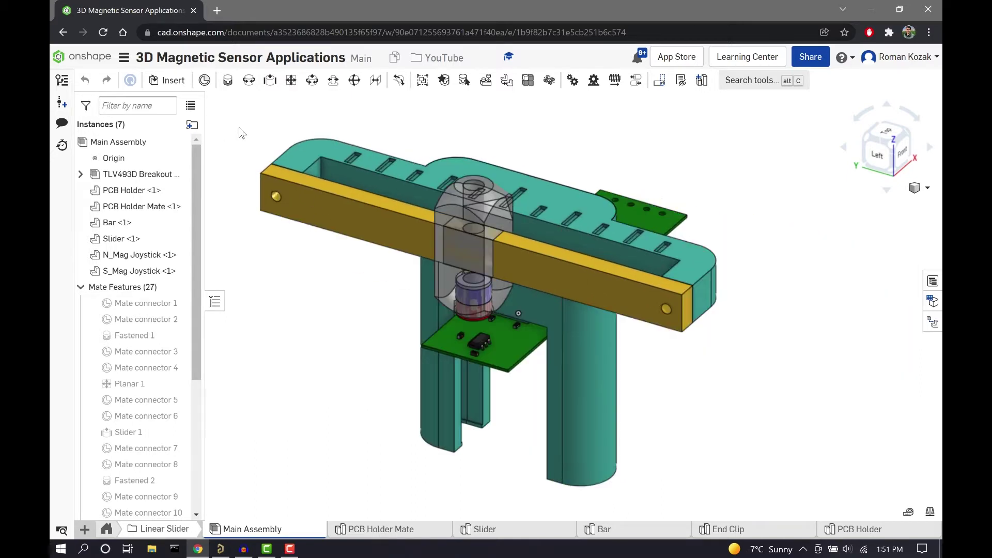
click(480, 207)
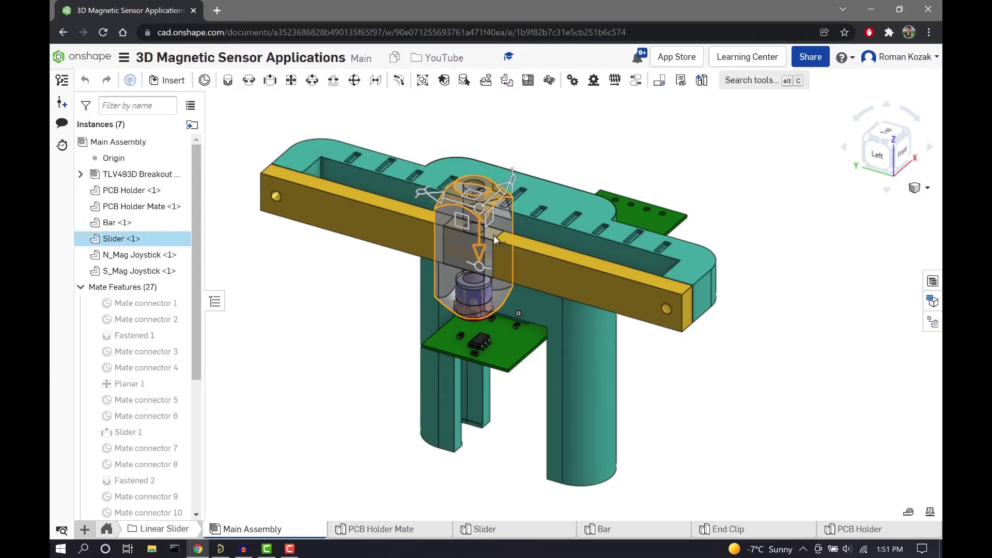
drag(439, 197, 343, 265)
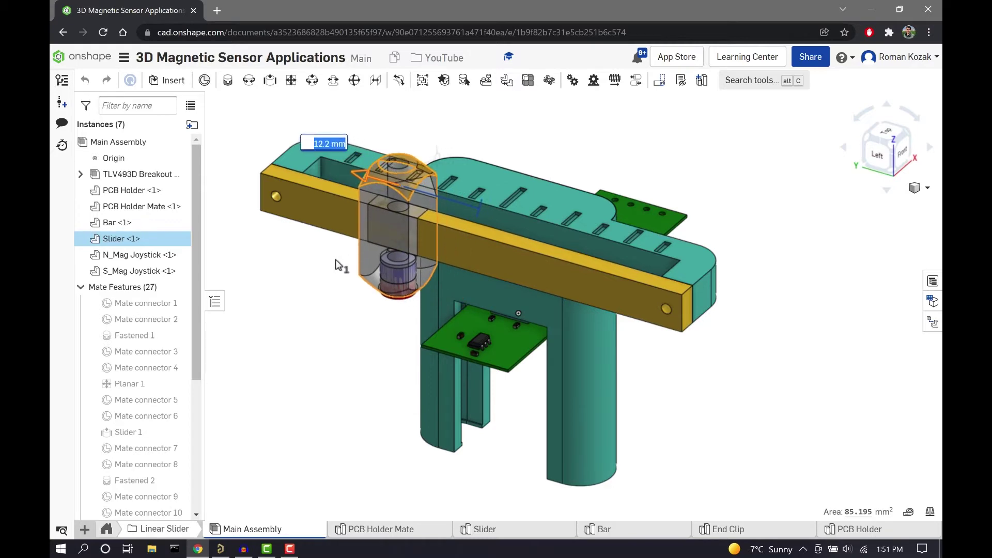
Slide the Slider back and forth over the sensor chip in a view normal to the chip, finishing at about -0.63 mm.
click(481, 351)
key(n)
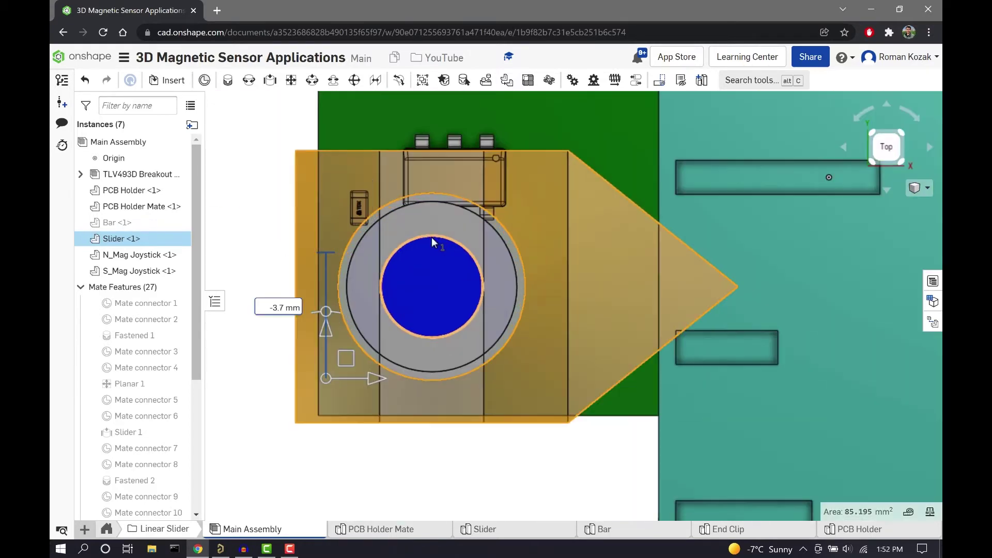
drag(325, 331, 329, 428)
scroll(337, 325, down, 8)
scroll(382, 315, up, 5)
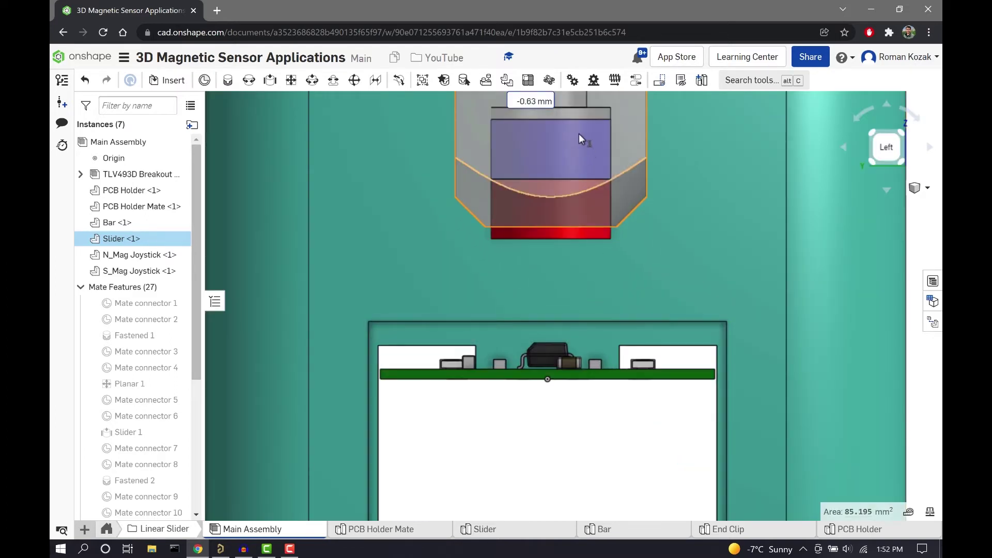
Slide the Slider's magnet from side to side above the sensor chip in a close-up left view.
scroll(582, 139, up, 2)
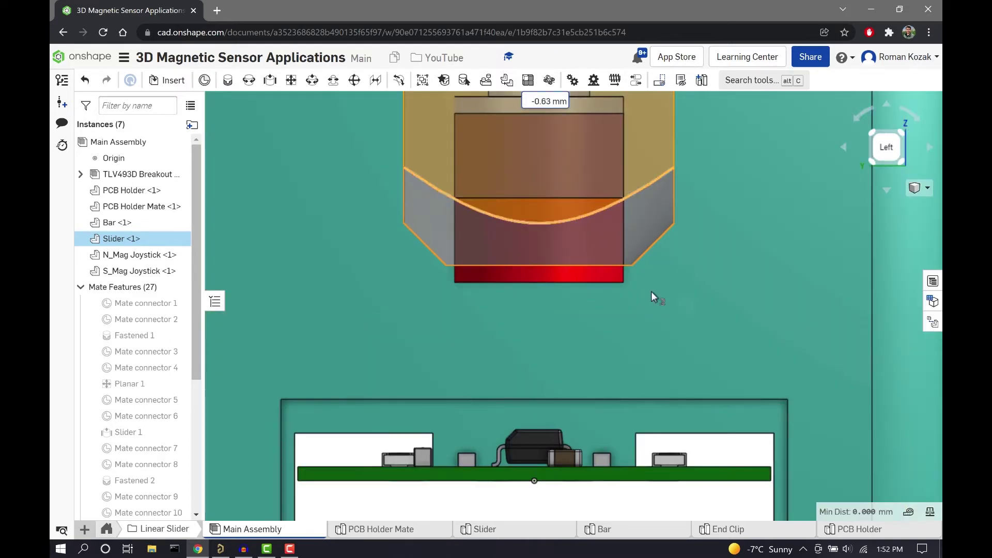
key(Escape)
click(573, 231)
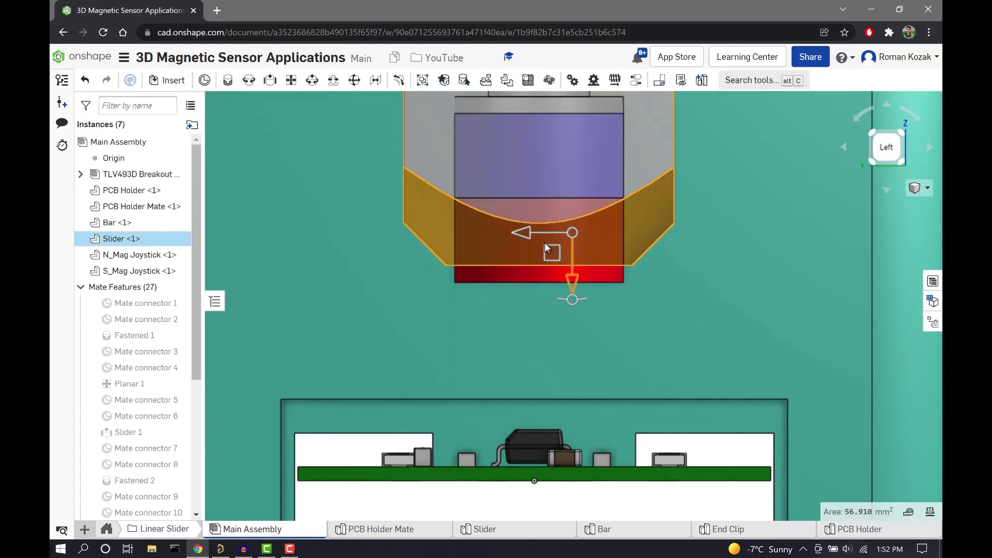
drag(431, 243, 668, 234)
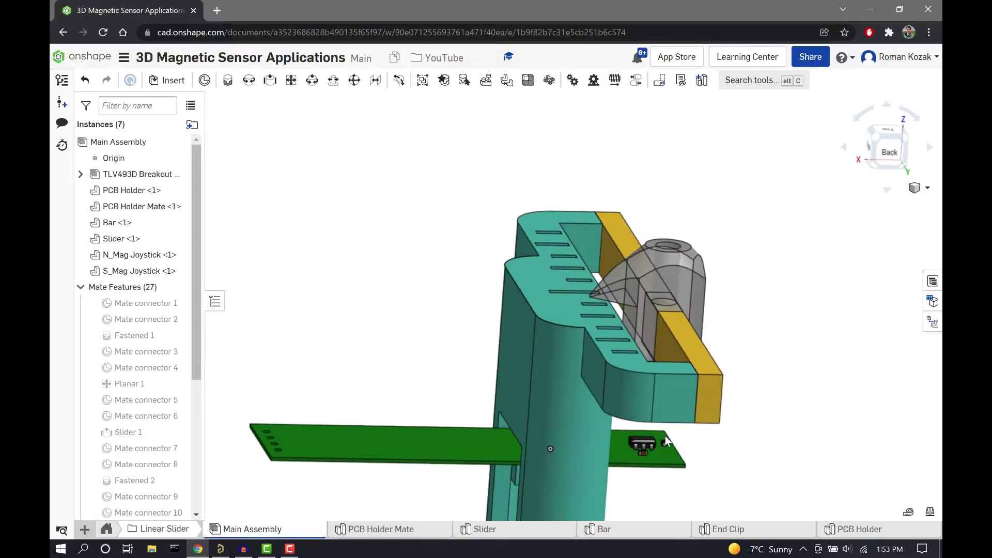
key(Up)
key(Up)
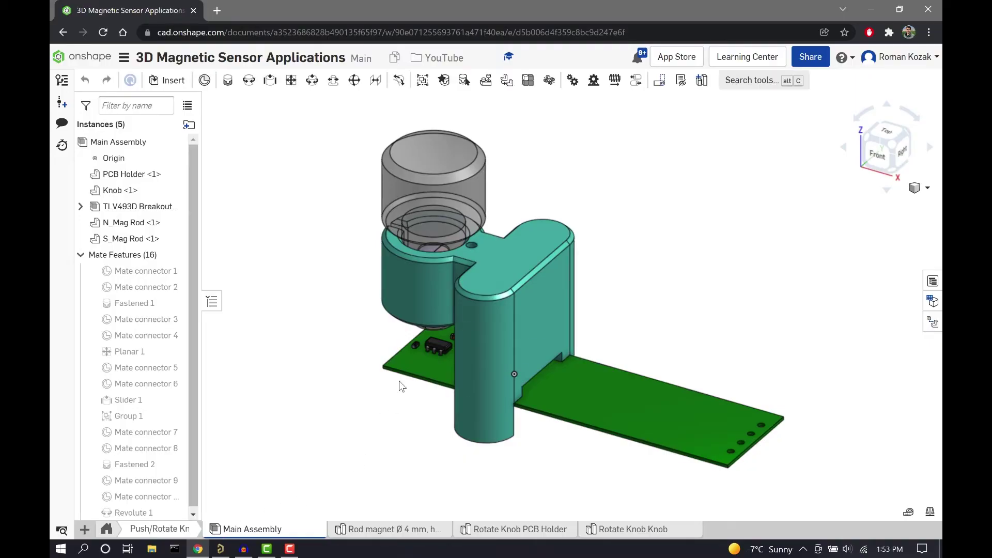
Examine the Push/Rotate Knob main assembly from the front, left and top, including the magnet above the sensor chip.
scroll(402, 387, up, 3)
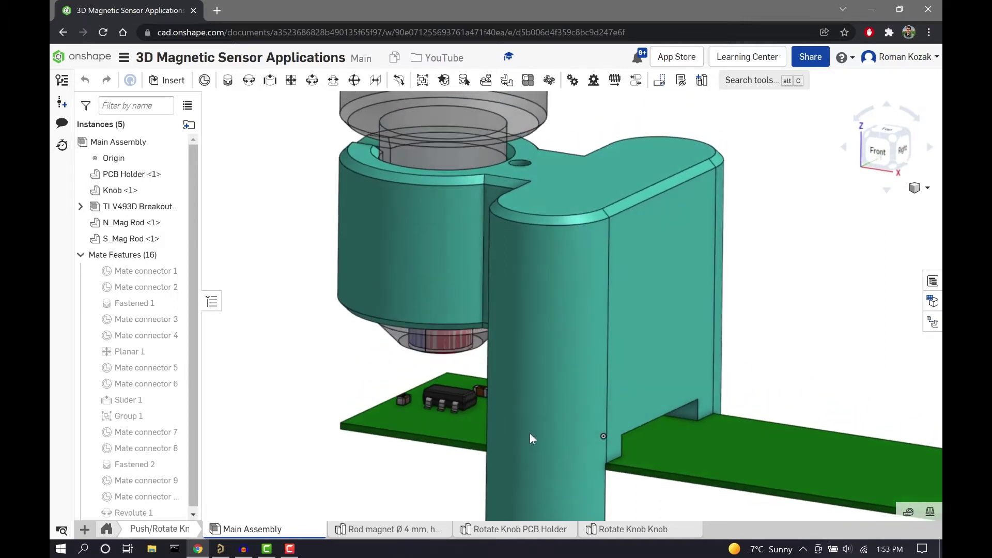
drag(529, 433, 588, 403)
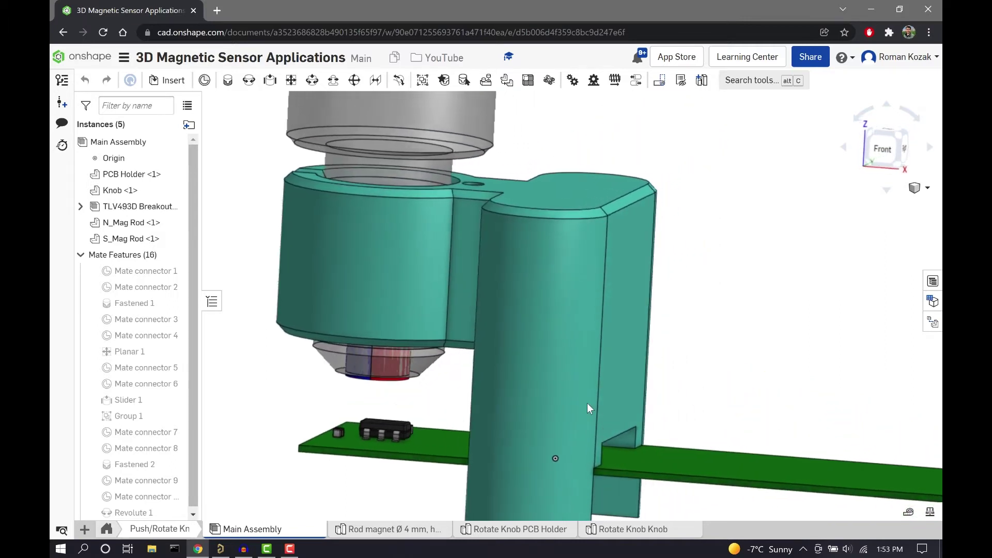
click(883, 144)
drag(770, 368, 830, 363)
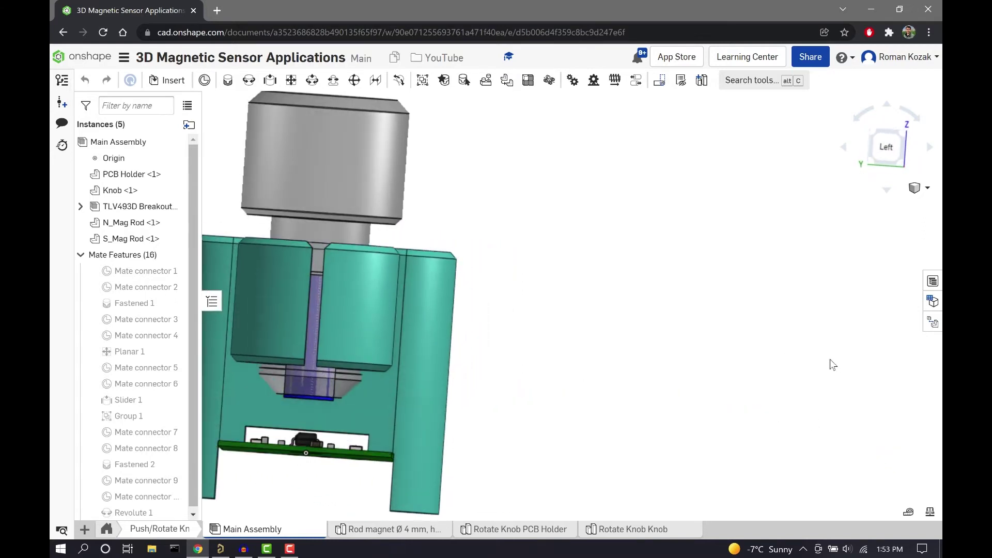
click(893, 148)
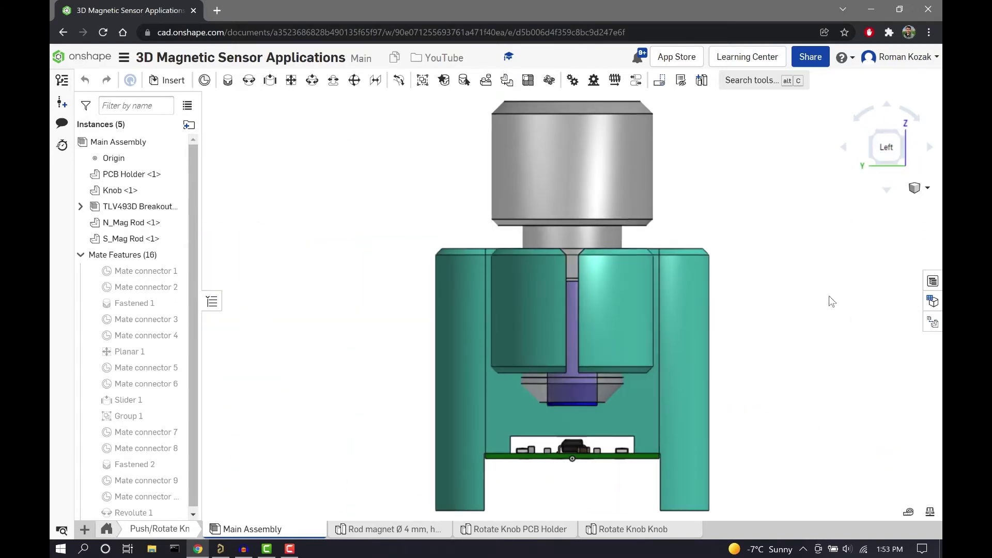
drag(782, 277, 782, 350)
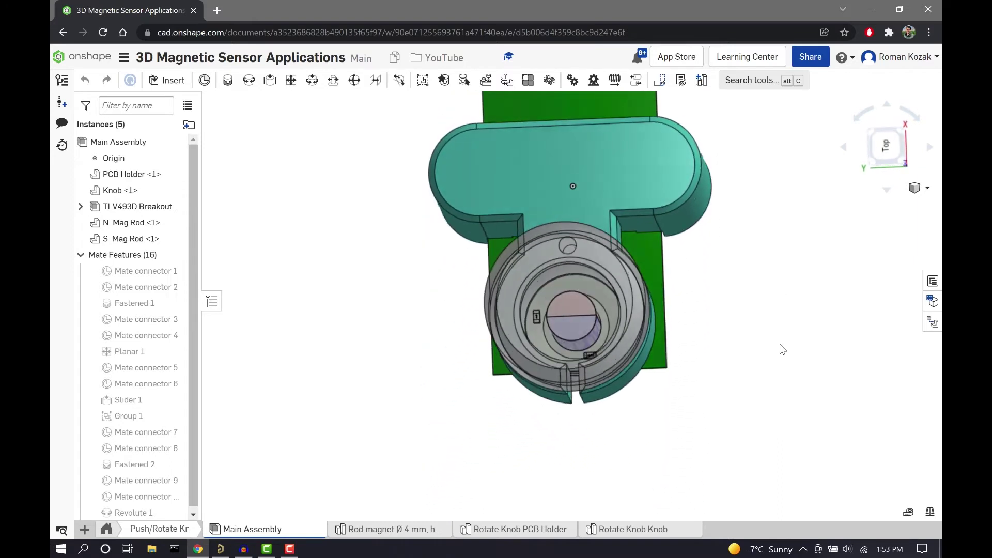
click(890, 147)
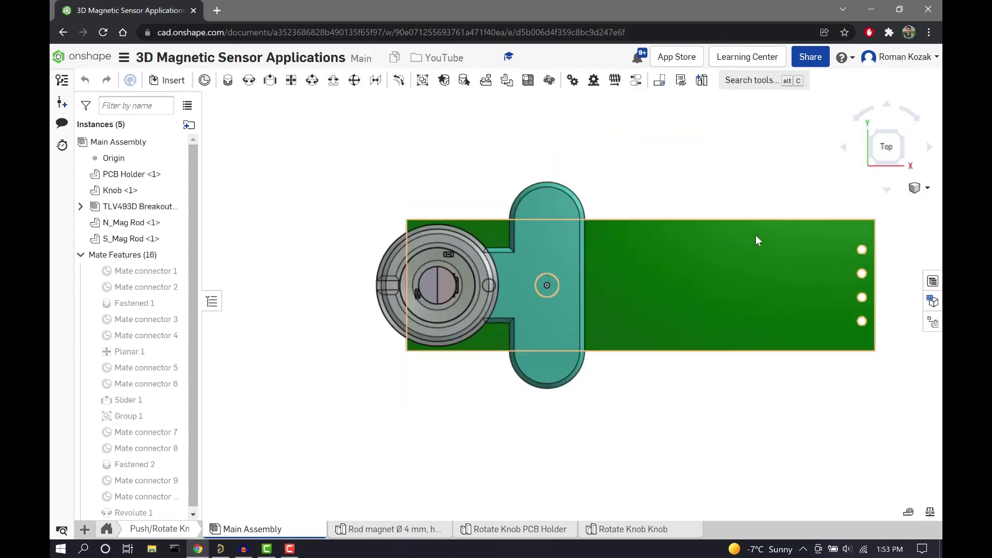
Rotate the Knob about its upright axis in the top view, including a turn of about 215 degrees.
scroll(475, 245, up, 2)
click(452, 227)
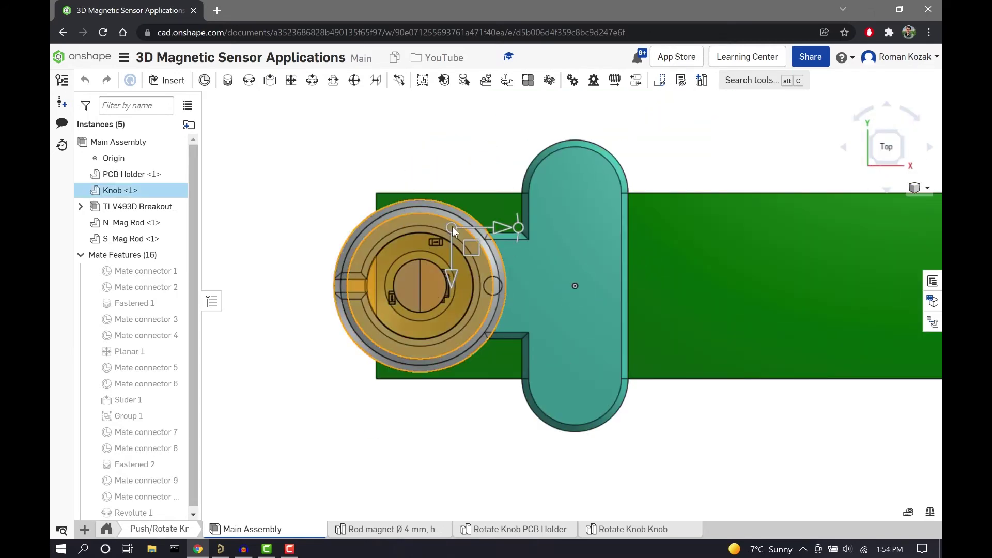
click(426, 290)
click(428, 277)
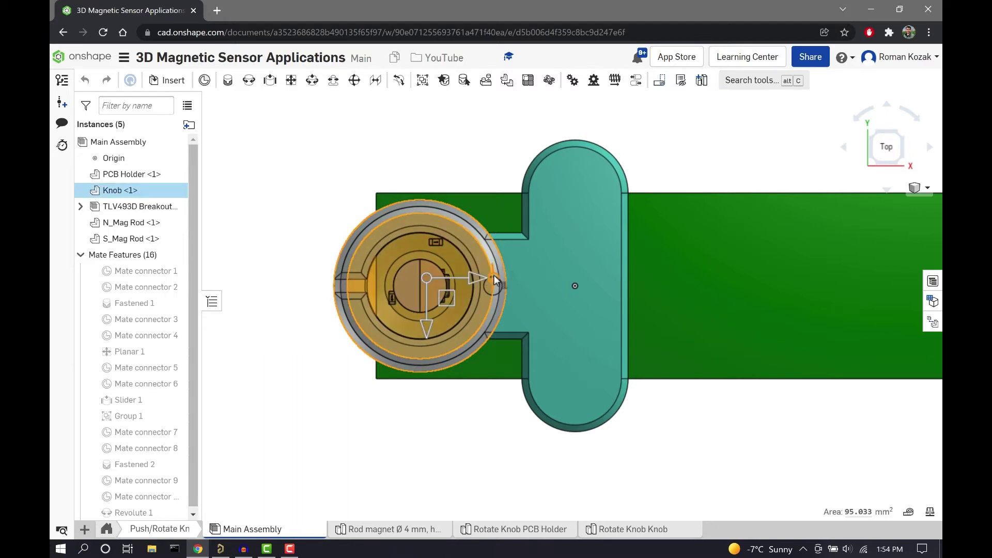
drag(494, 276, 445, 343)
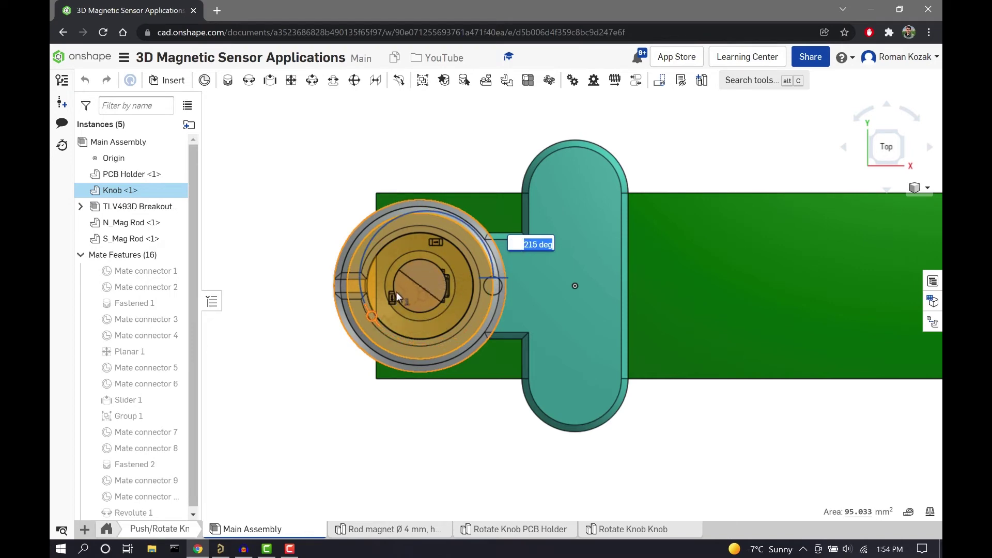
drag(402, 274, 411, 266)
Turn the two-pole magnet above the chip with the Knob hidden, finishing at about 5 degrees, and show the Knob again.
scroll(417, 286, up, 5)
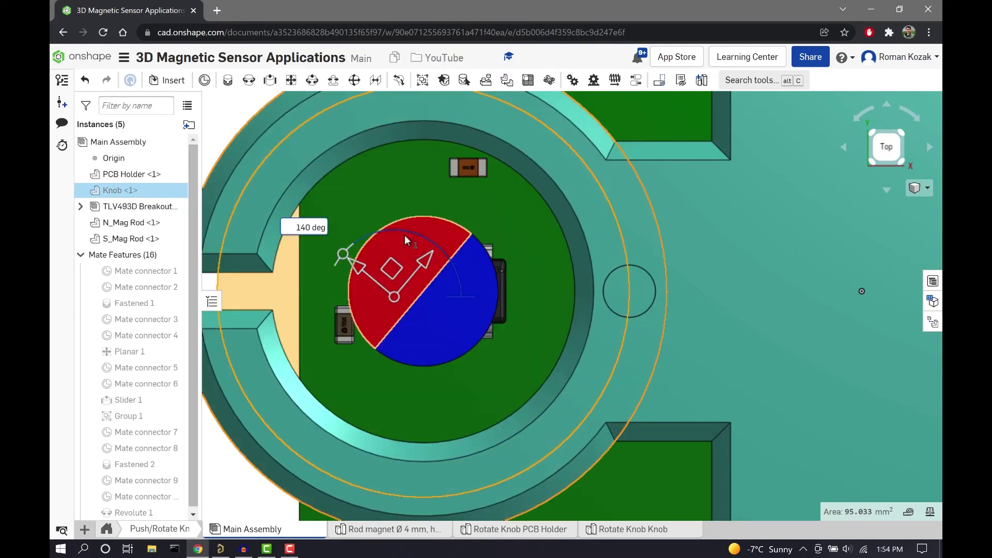
drag(393, 231, 462, 305)
drag(434, 335, 433, 296)
click(174, 196)
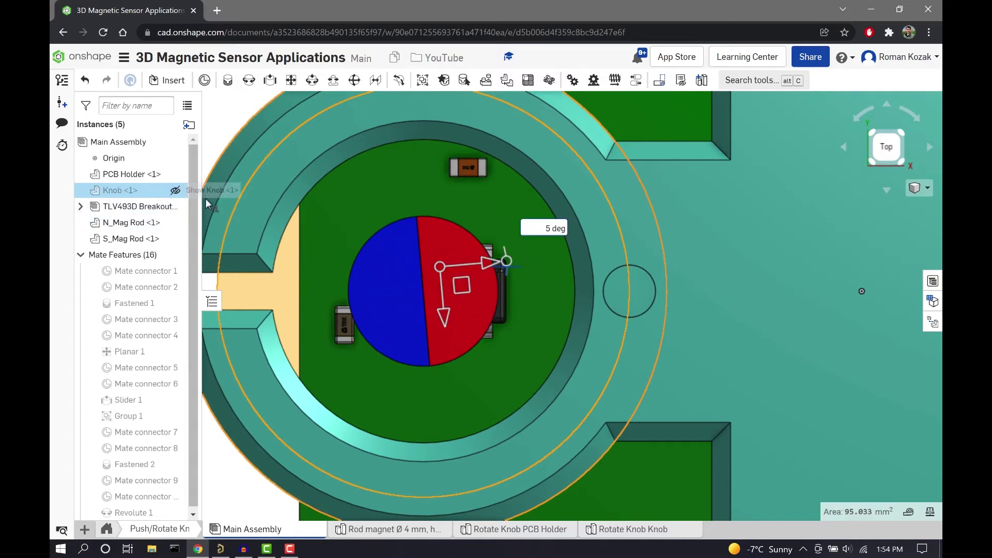
Rotate the Knob by its top face in a view from the left side, finishing at about 330 degrees.
drag(517, 290, 649, 274)
scroll(636, 268, down, 5)
click(866, 151)
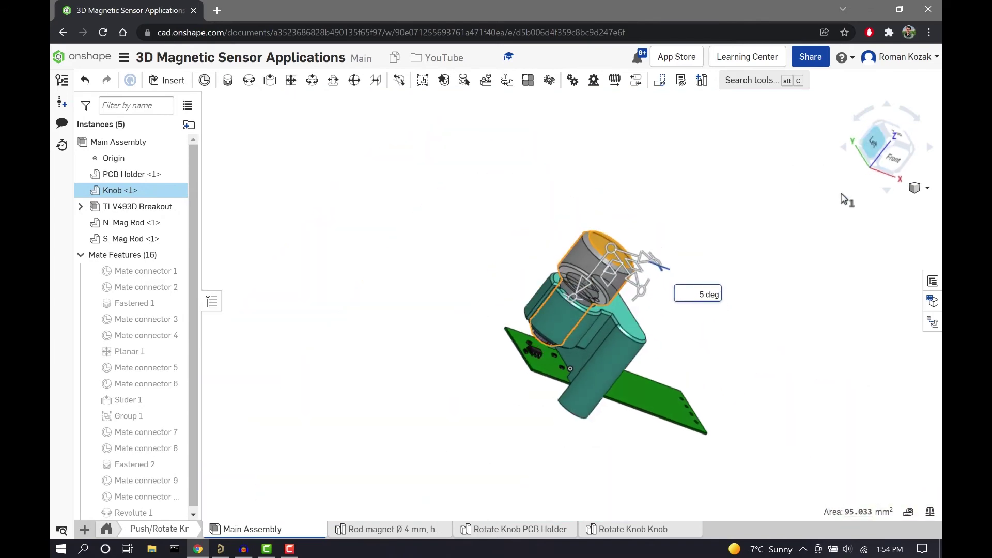
scroll(622, 362, down, 3)
drag(622, 361, 587, 186)
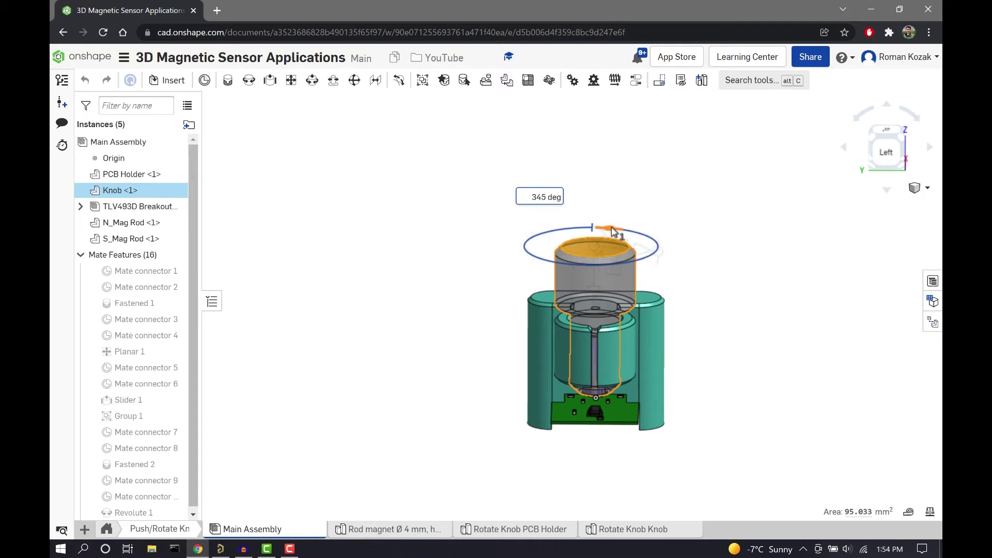
drag(598, 229, 583, 239)
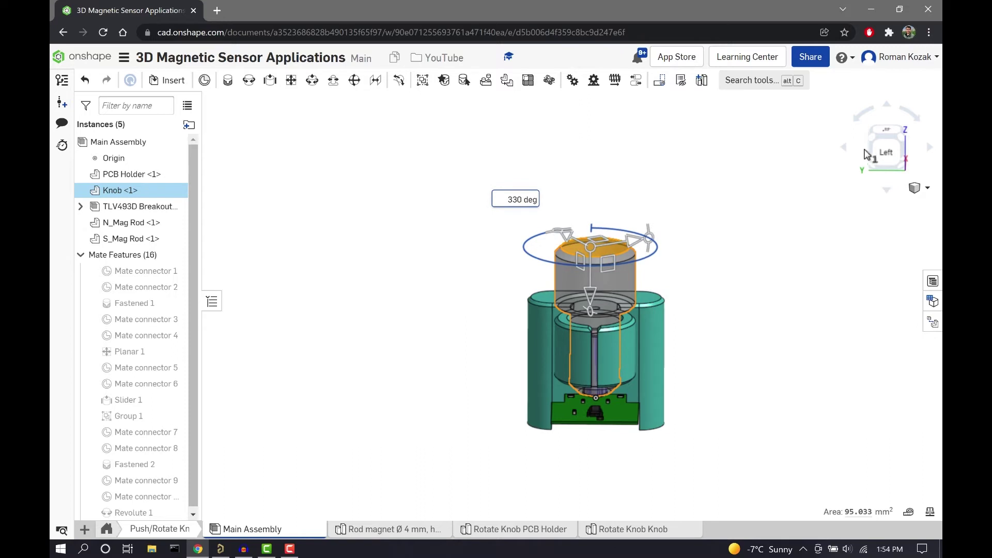
Change the offset of the Revolute 1 mate to lower the Knob and its magnet toward the sensor chip.
click(887, 152)
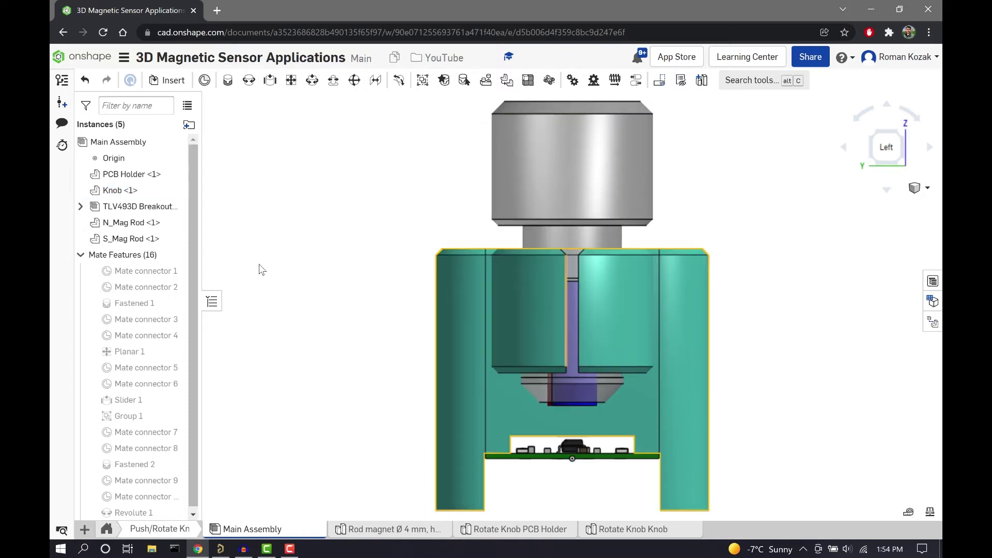
click(141, 191)
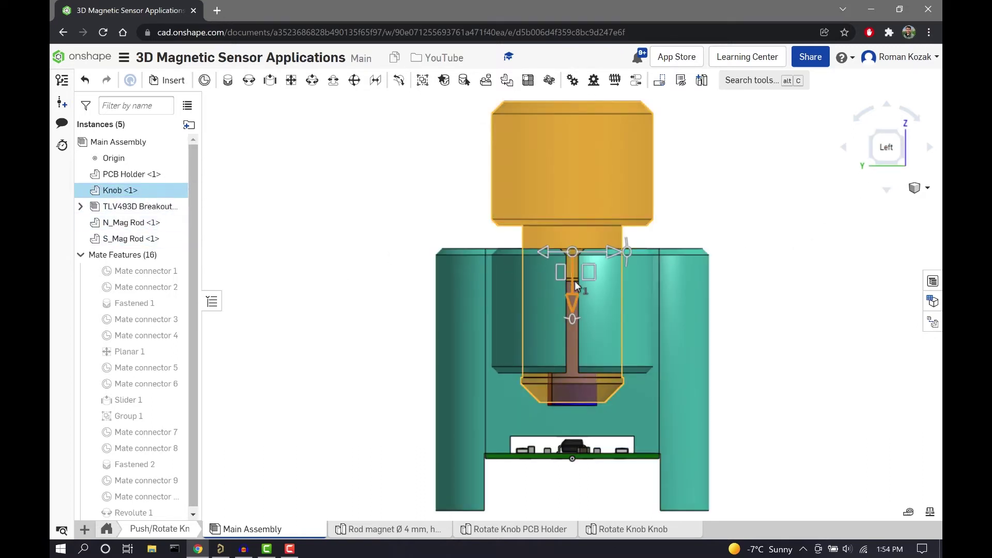
scroll(504, 290, down, 2)
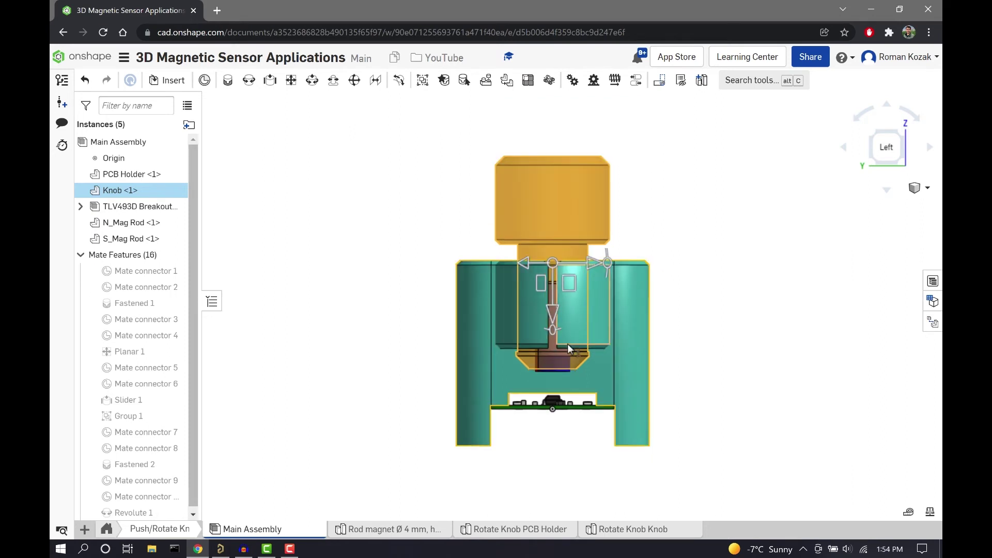
scroll(568, 344, up, 3)
scroll(193, 332, down, 1)
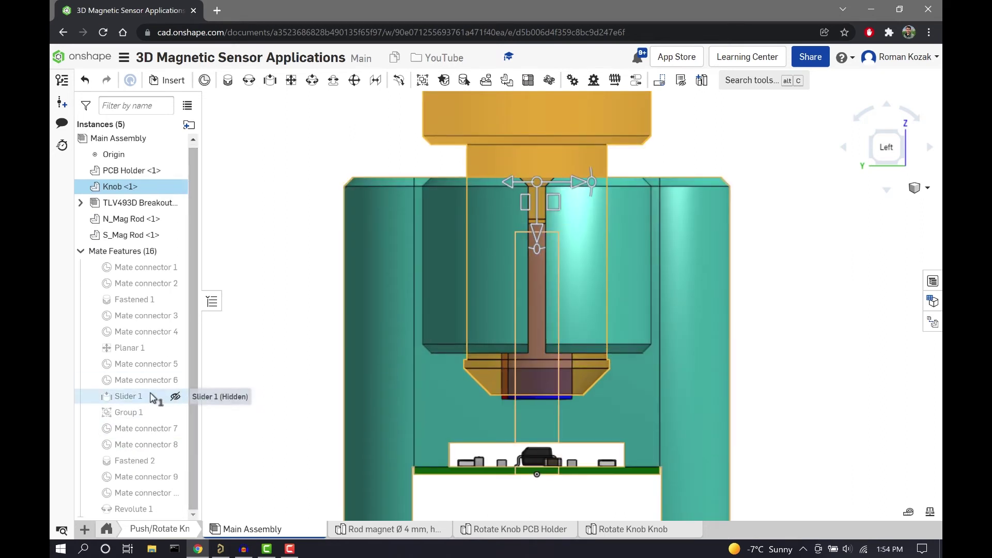
mouse_move(151, 396)
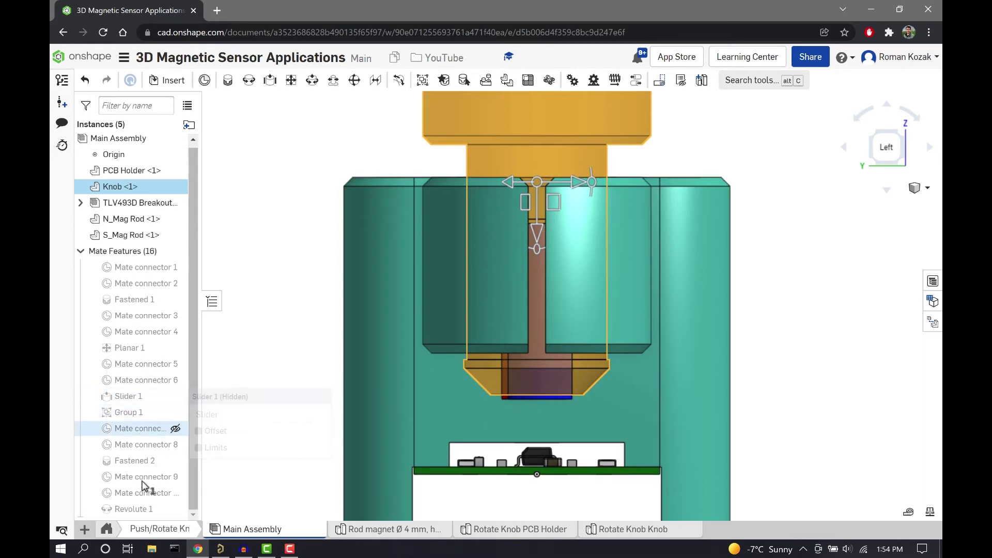
click(145, 510)
double_click(144, 509)
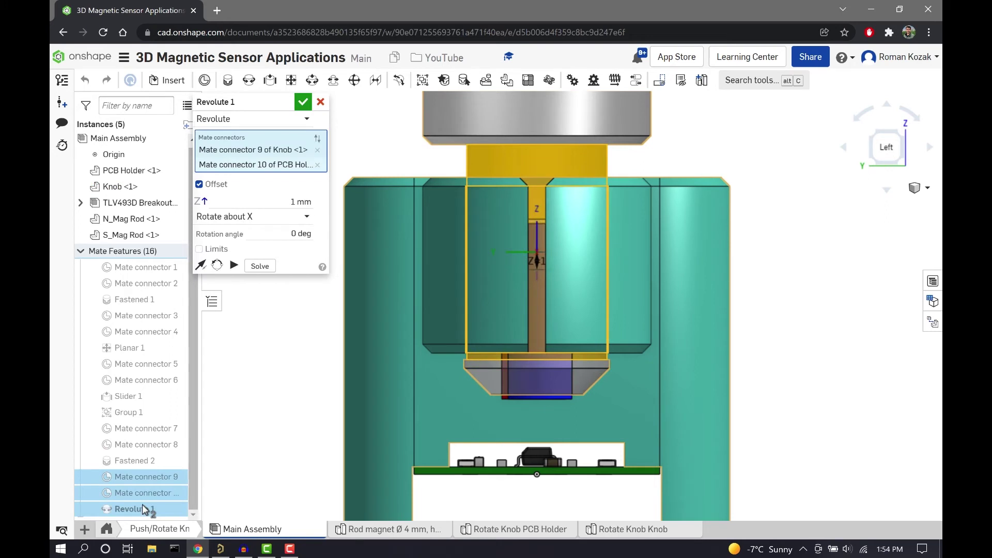
click(296, 202)
click(303, 102)
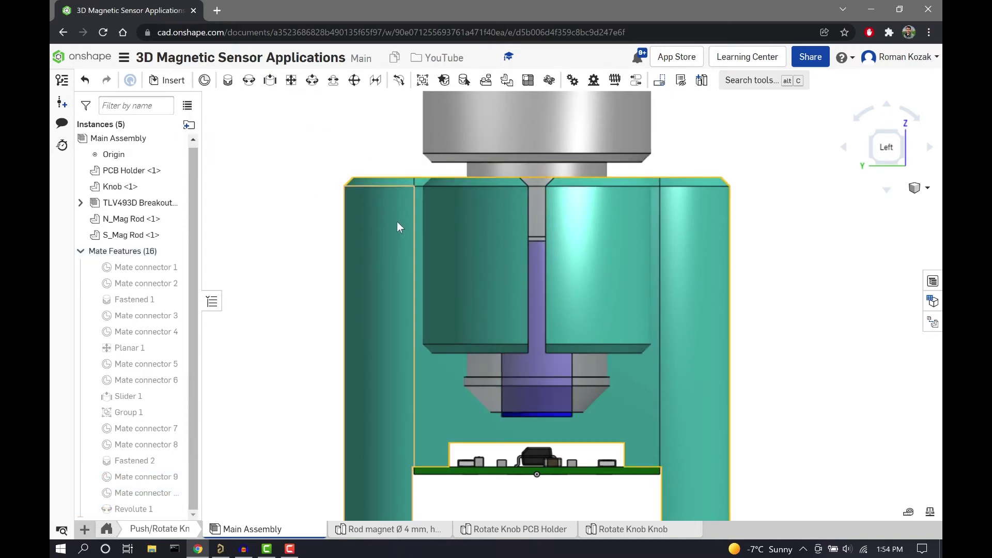
Switch the Knob between its raised and pushed-down heights by repeatedly undoing and redoing the Revolute 1 offset change.
click(85, 81)
click(105, 82)
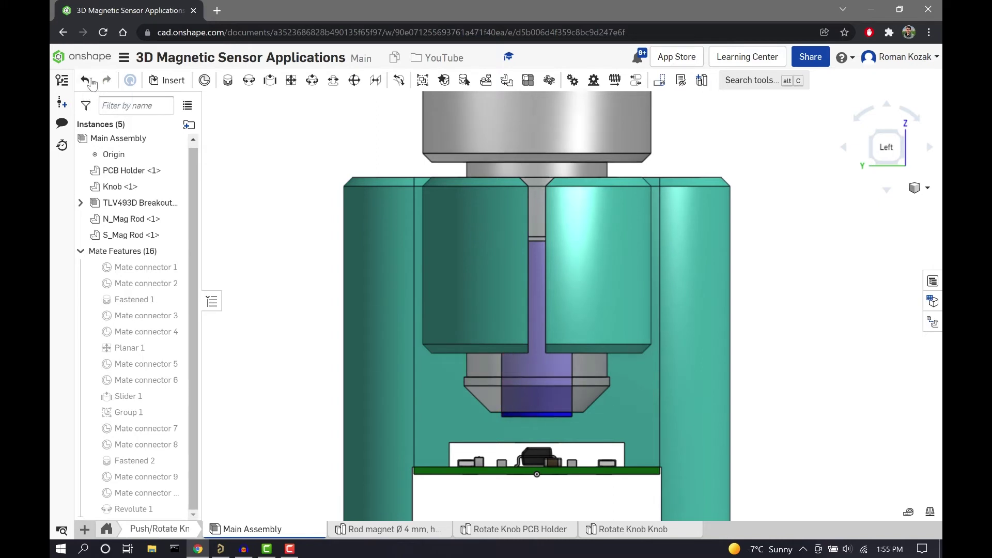
click(107, 82)
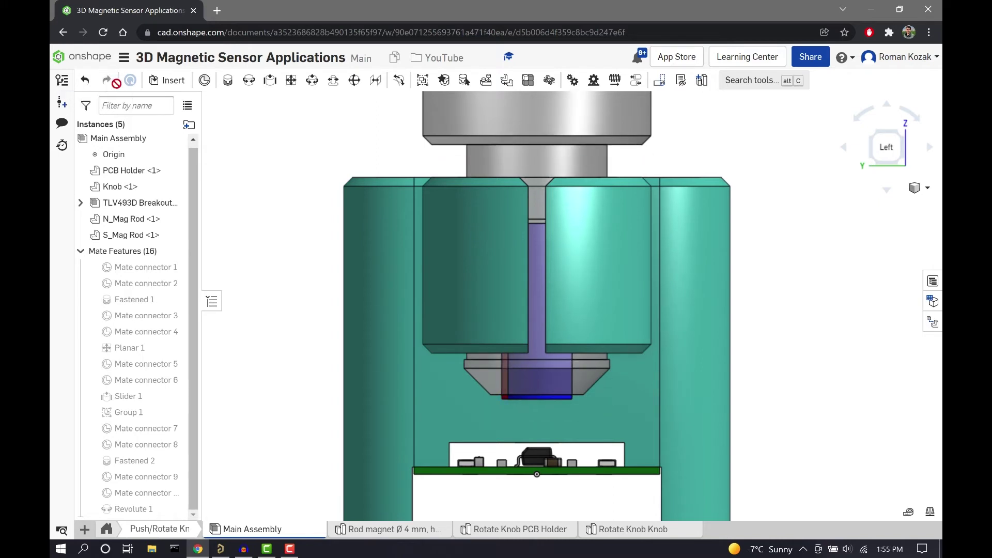
scroll(547, 450, up, 5)
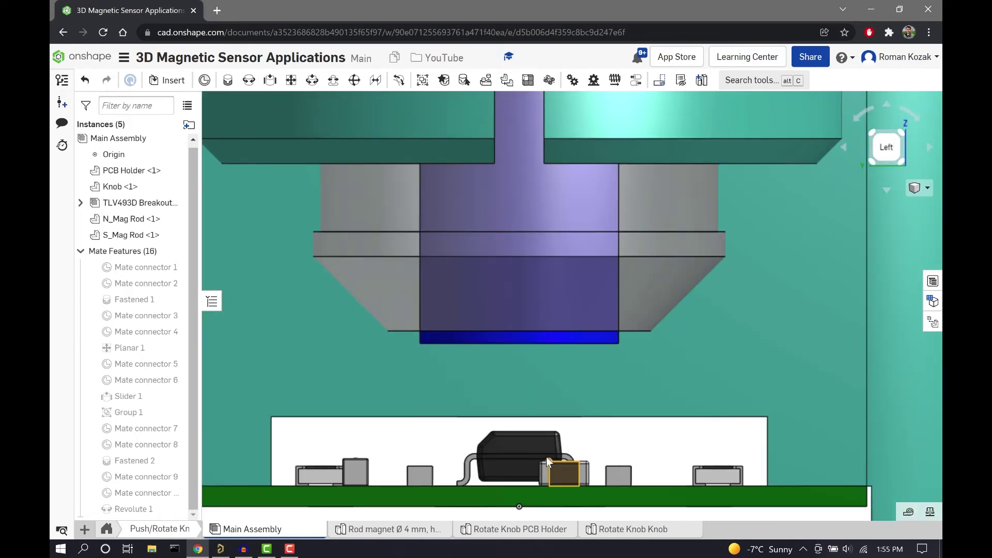
click(85, 81)
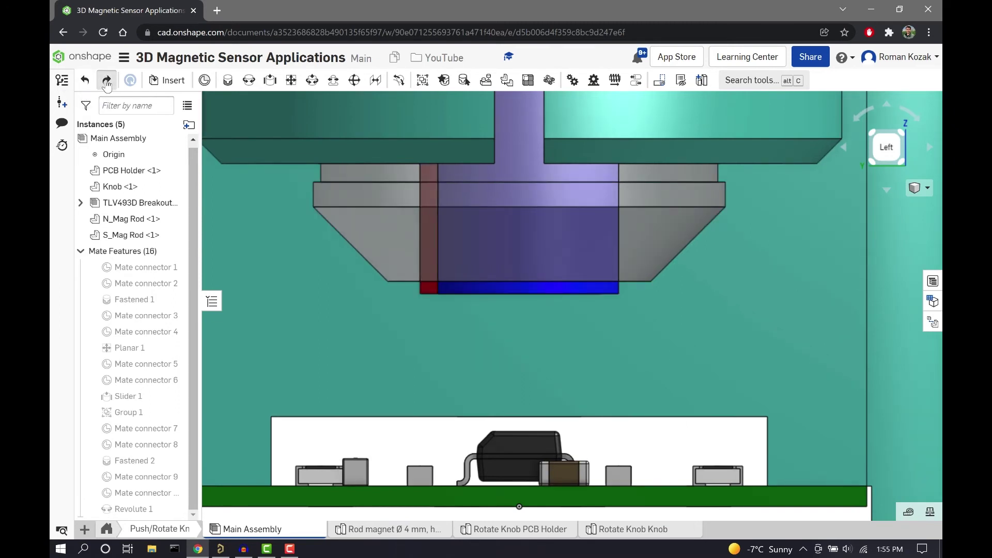
click(107, 81)
click(95, 82)
click(107, 81)
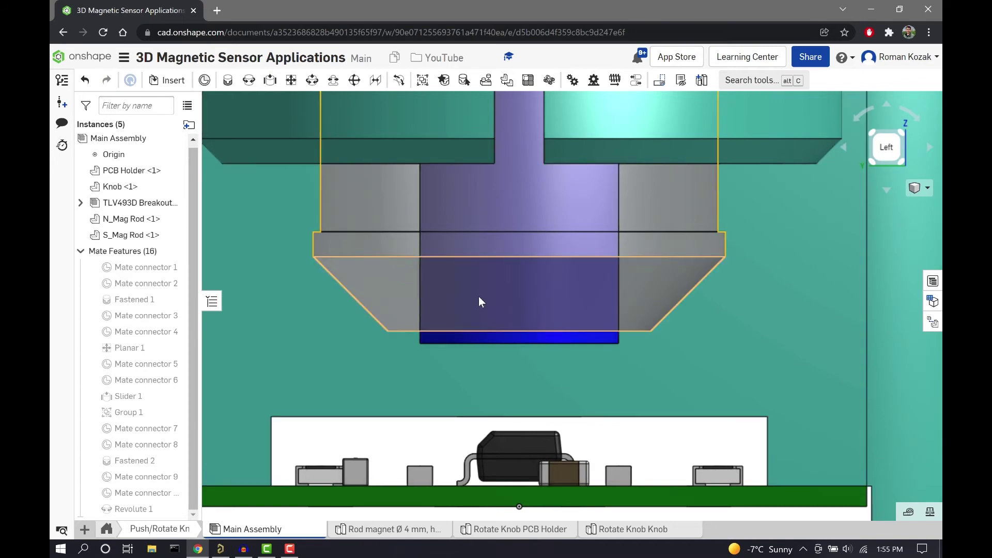
Rotate the Knob by its top face in a tilted front view of the whole assembly, finishing at about 335 degrees.
scroll(479, 297, down, 5)
scroll(486, 330, up, 6)
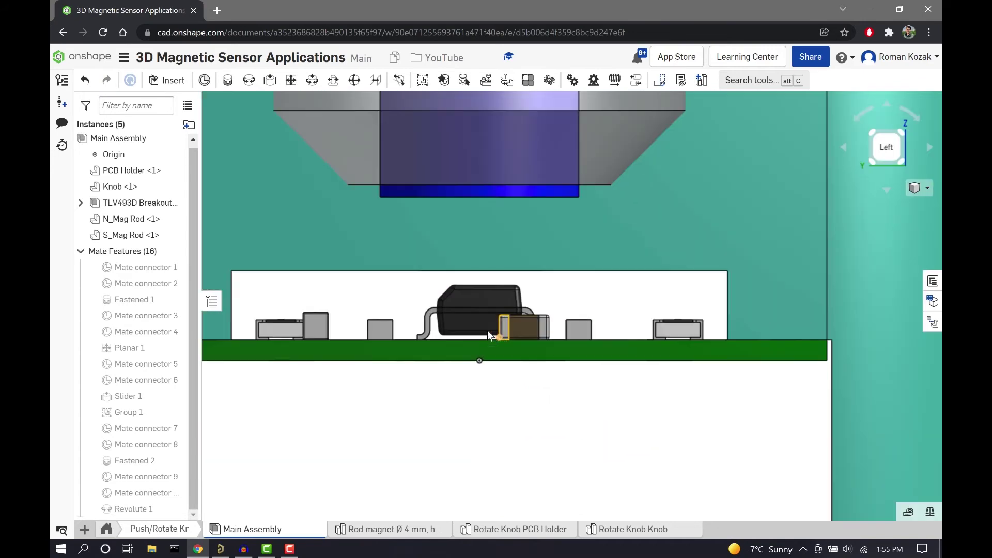
drag(485, 304, 440, 367)
scroll(496, 317, down, 5)
scroll(497, 316, down, 2)
scroll(534, 341, down, 4)
drag(564, 263, 554, 241)
click(434, 172)
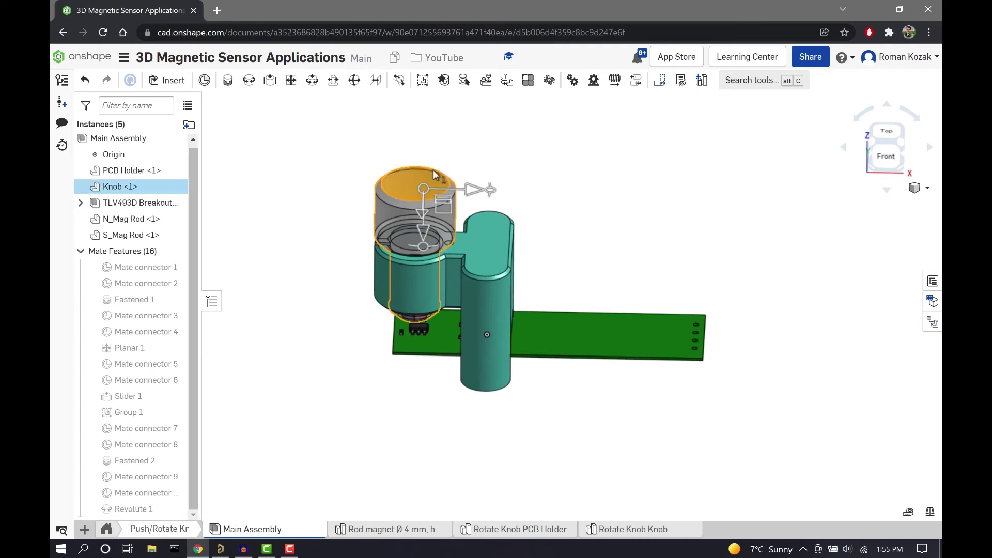
drag(476, 164, 409, 143)
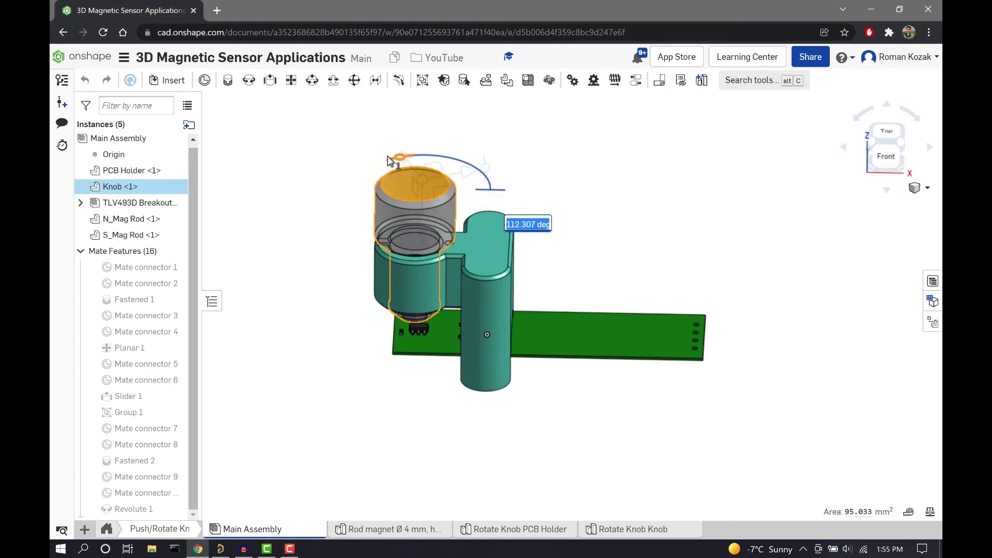
drag(465, 199, 402, 330)
Turn the Knob by its lower end in a close view of the magnet above the sensor chip.
scroll(411, 327, up, 10)
scroll(402, 330, down, 5)
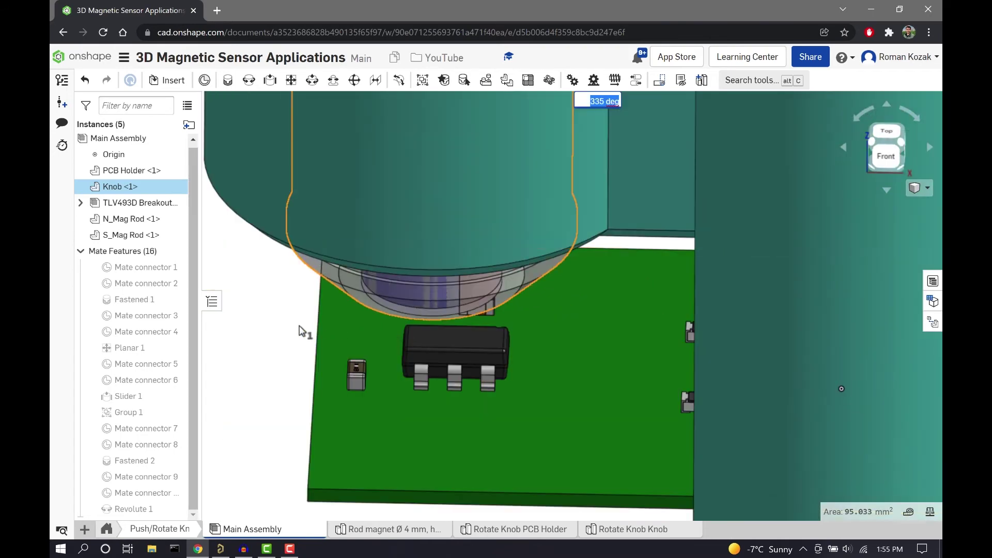
key(Escape)
click(414, 295)
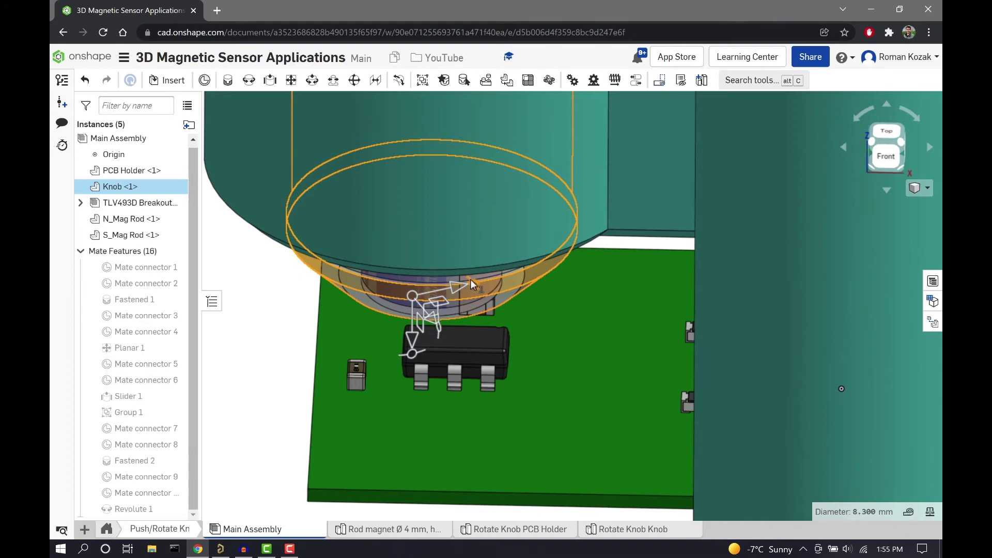
drag(470, 279, 408, 252)
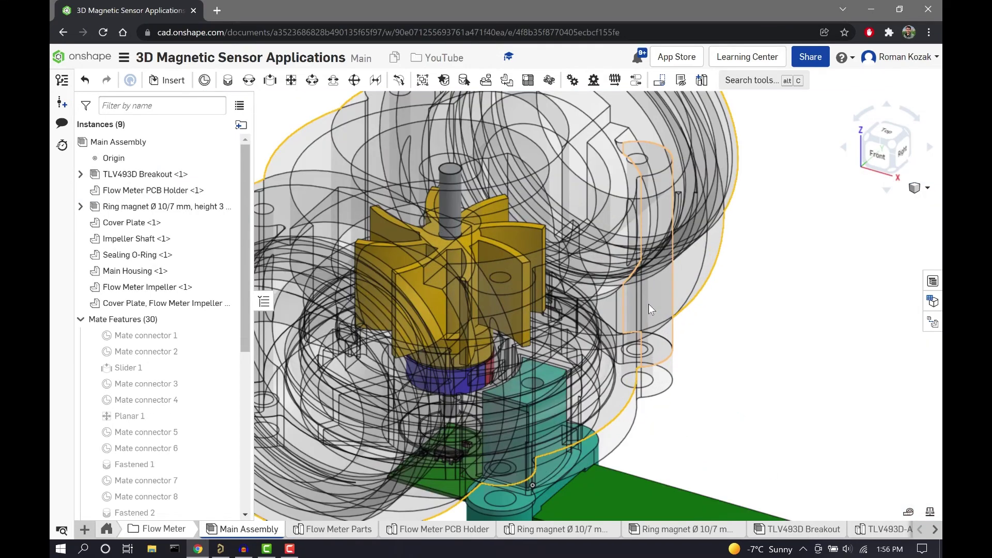
Rotate the Flow Meter Impeller inside the transparent housing, first in angled views and finally from the top, finishing at about 95 degrees.
scroll(648, 303, down, 5)
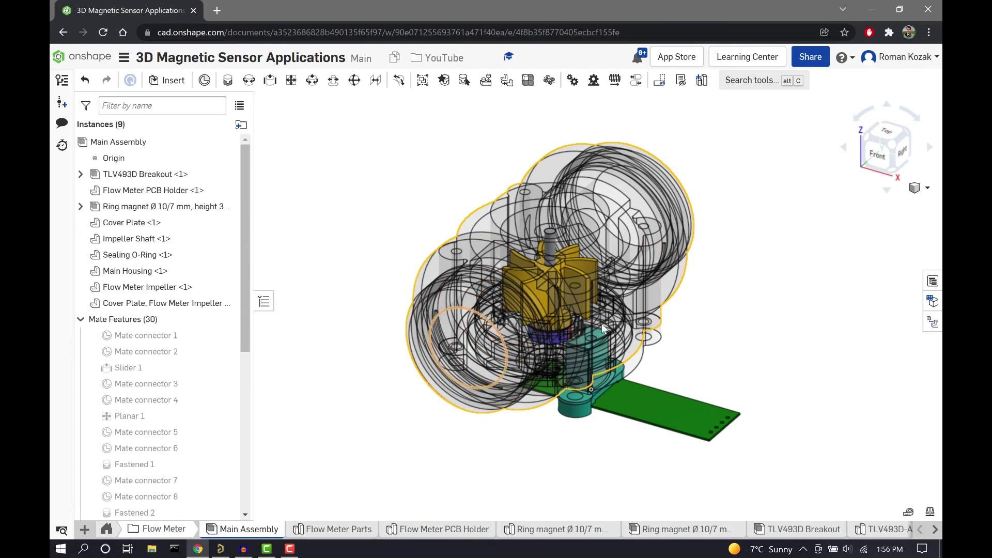
click(892, 147)
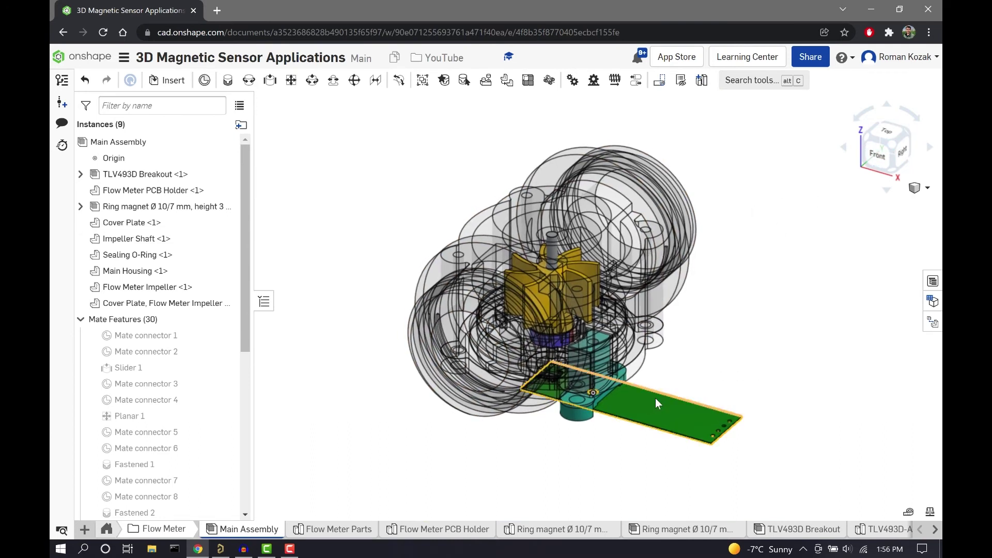
scroll(547, 365, up, 3)
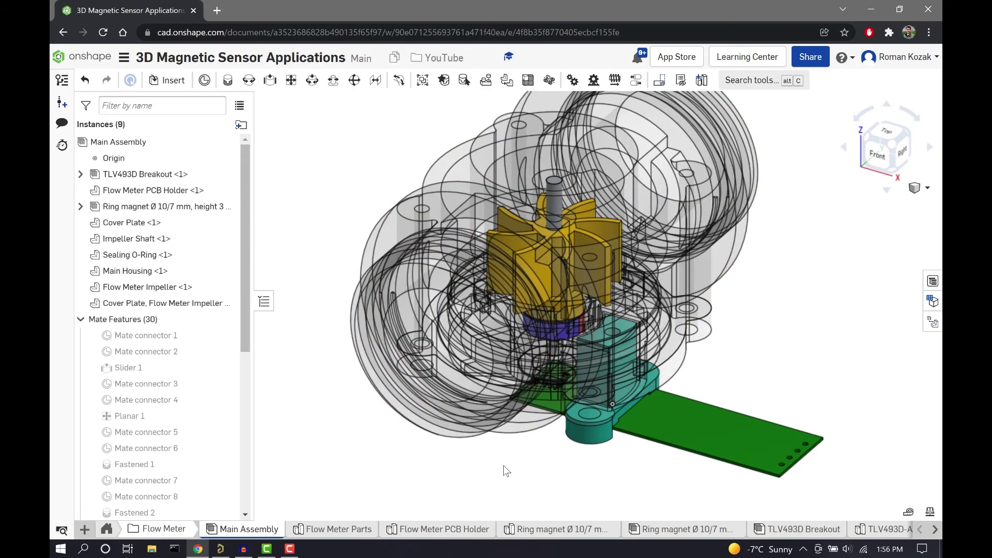
drag(505, 470, 548, 481)
click(881, 150)
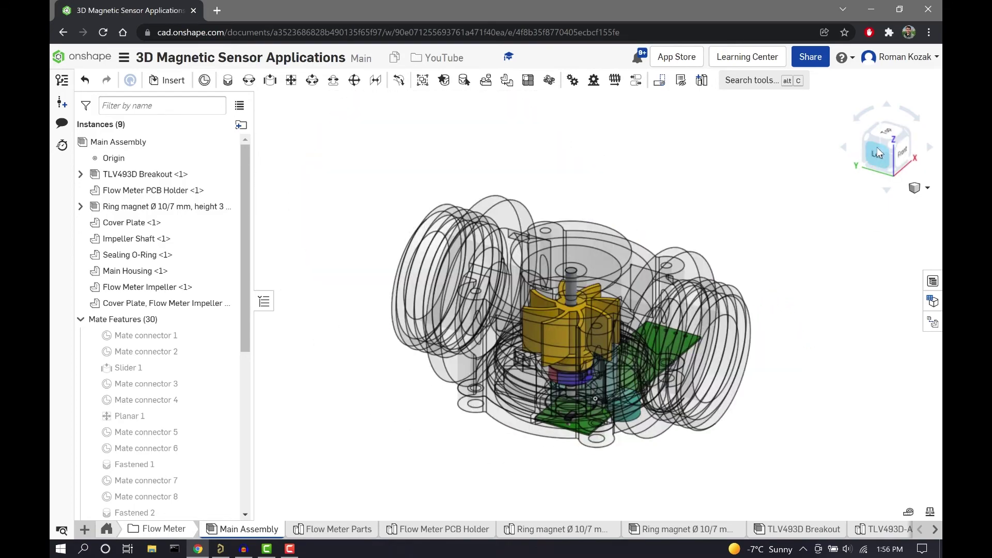
scroll(636, 378, up, 3)
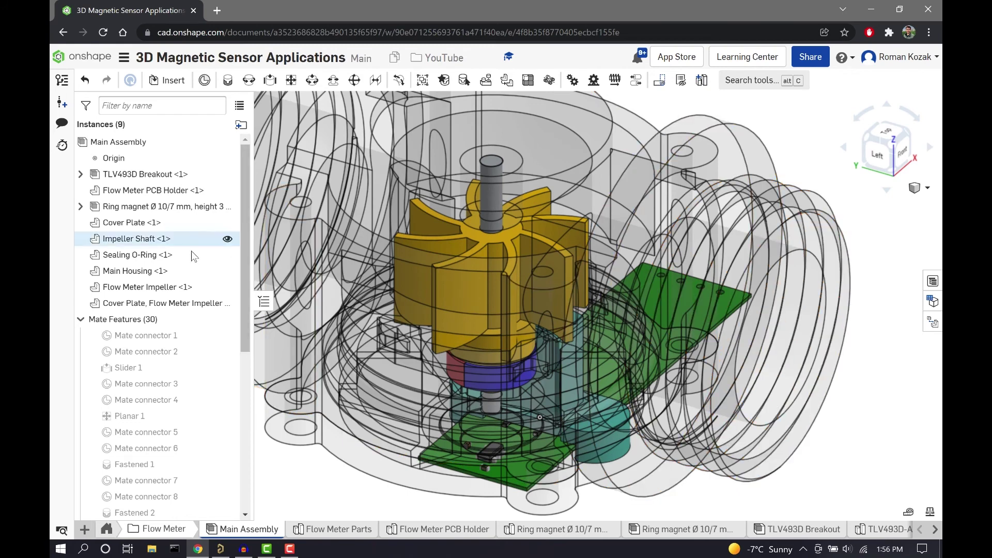
click(156, 291)
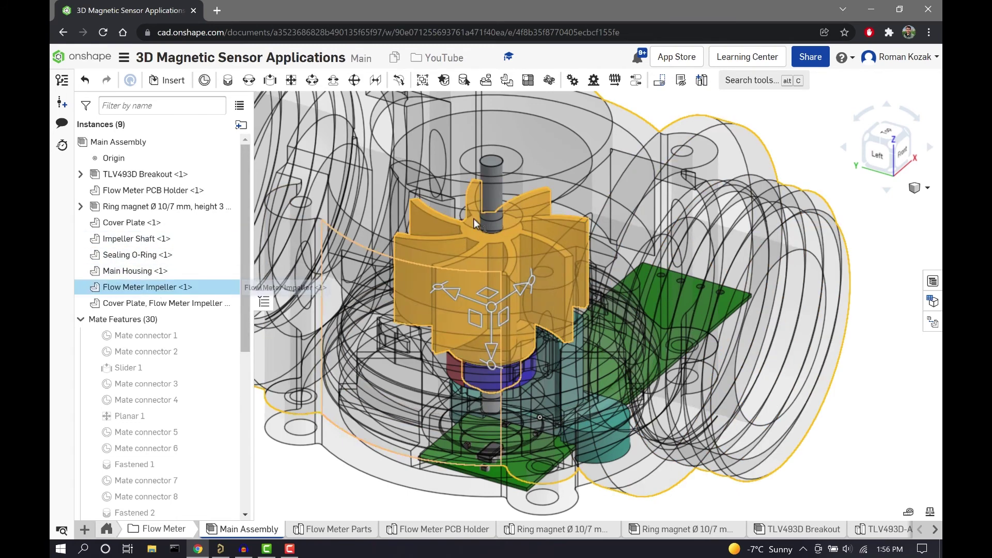
click(440, 287)
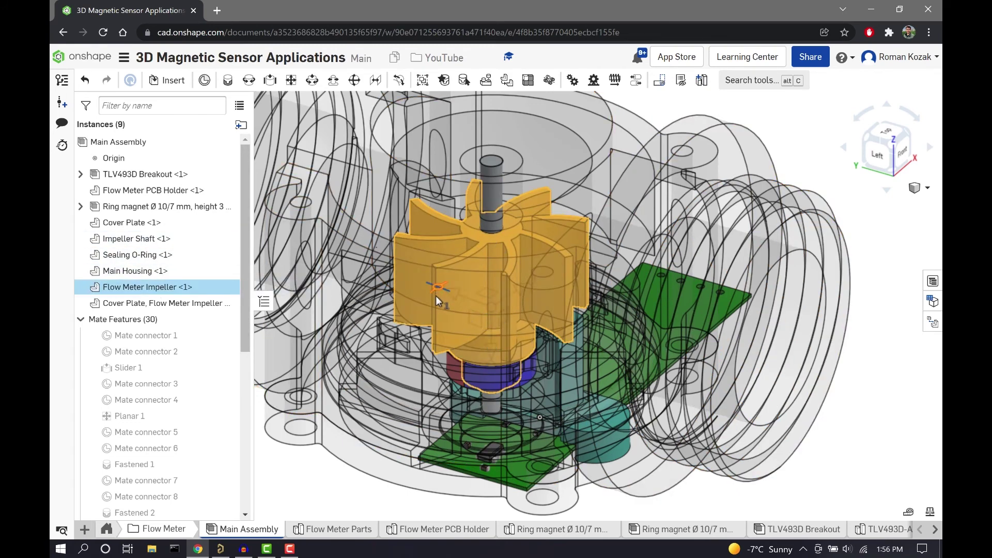
drag(499, 303, 453, 287)
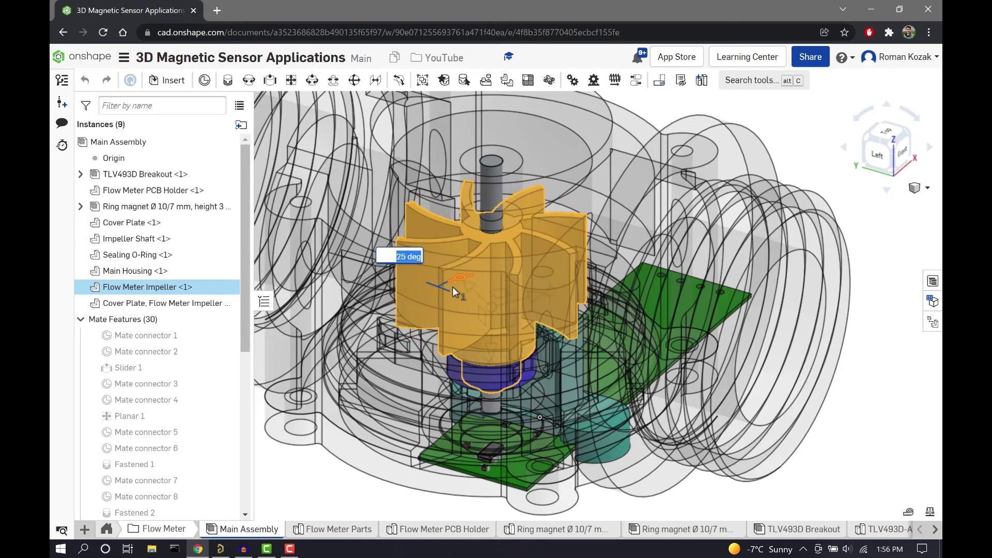
drag(469, 325, 870, 174)
click(879, 135)
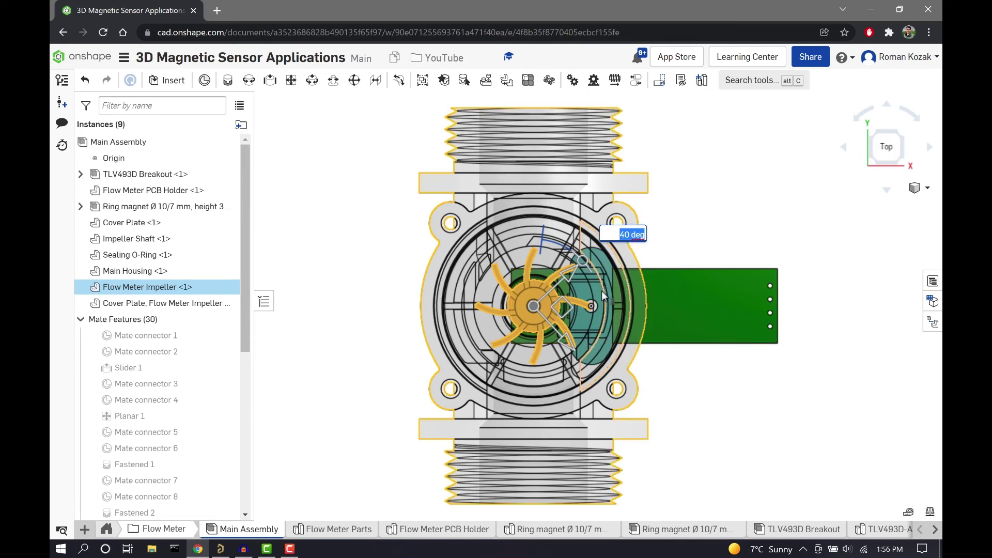
drag(553, 253, 535, 311)
Hide the Flow Meter Impeller and turn its two-pole ring magnet above the sensor chip in the top view.
scroll(535, 311, up, 10)
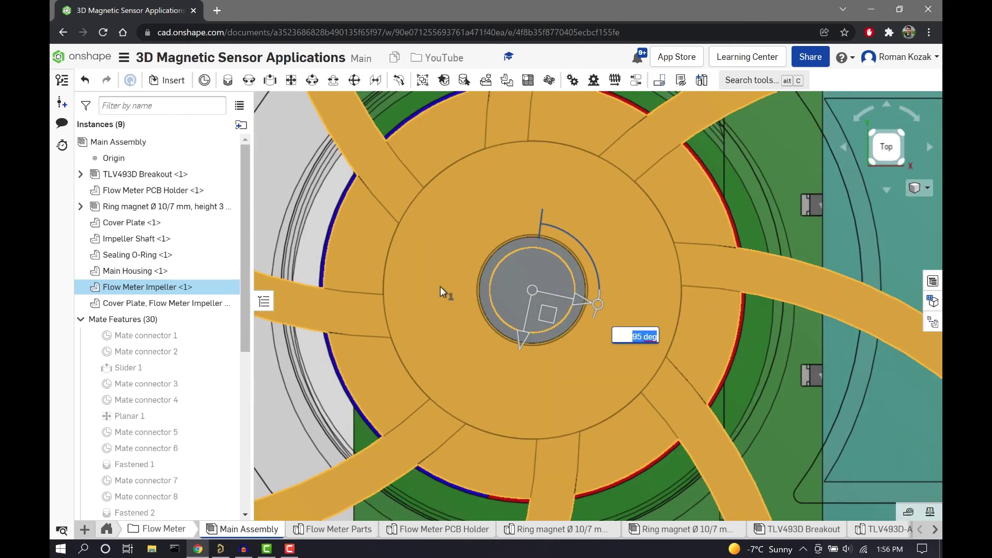
click(227, 288)
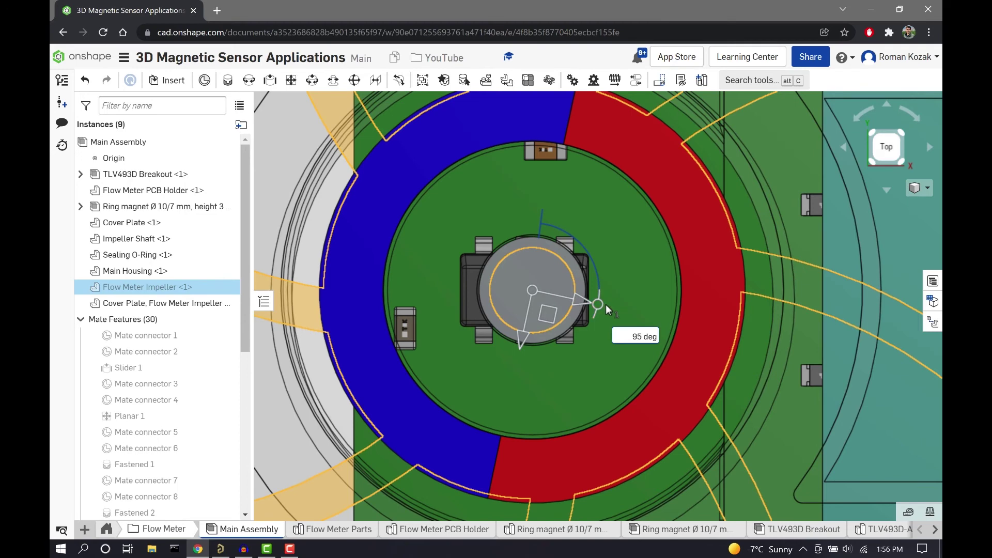
drag(599, 302, 523, 277)
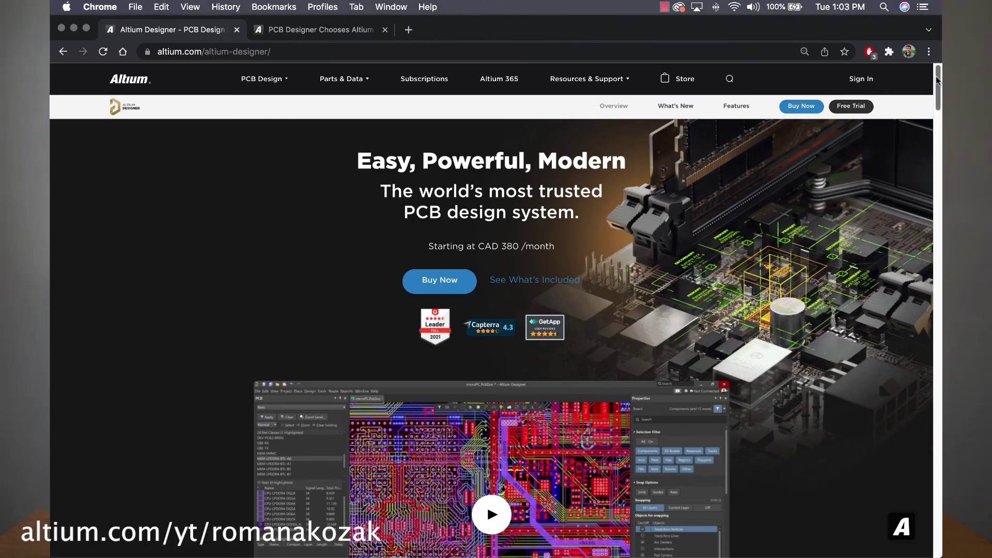
On the Altium Designer web page, examine the Everything's Inside features from Hierarchical & Multi-channel Design through Rigid-Flex & Multi-Board.
drag(936, 76, 940, 185)
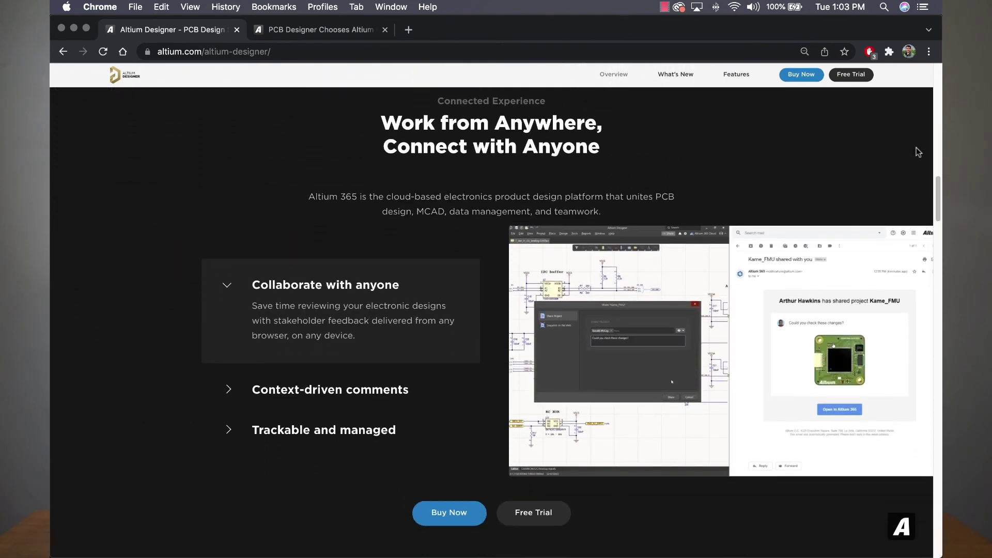
drag(940, 187, 942, 365)
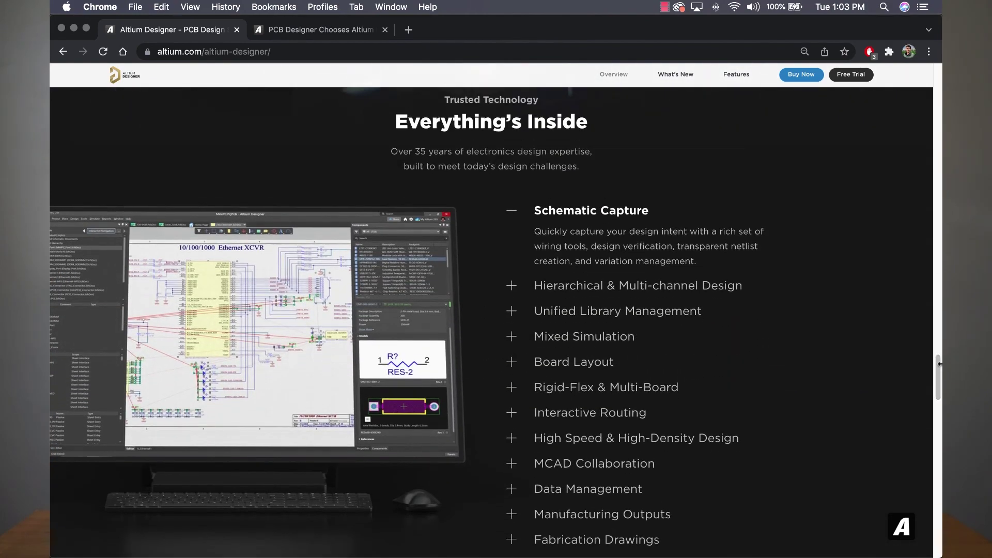
click(650, 286)
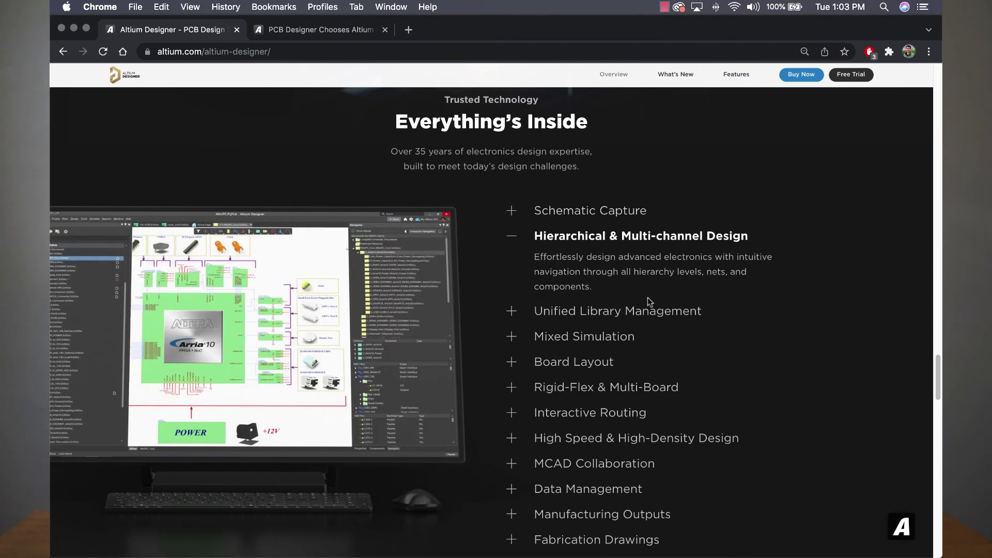
click(646, 312)
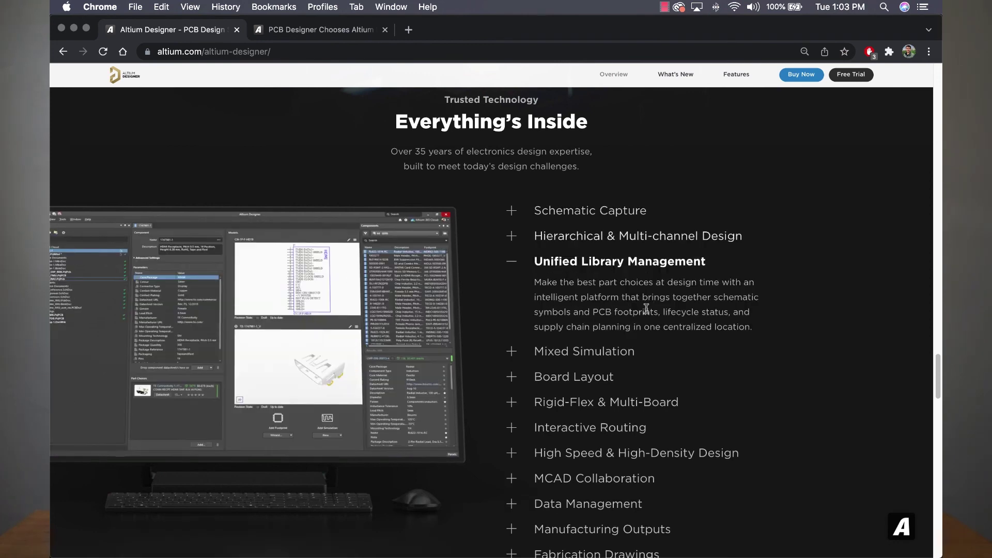
click(604, 354)
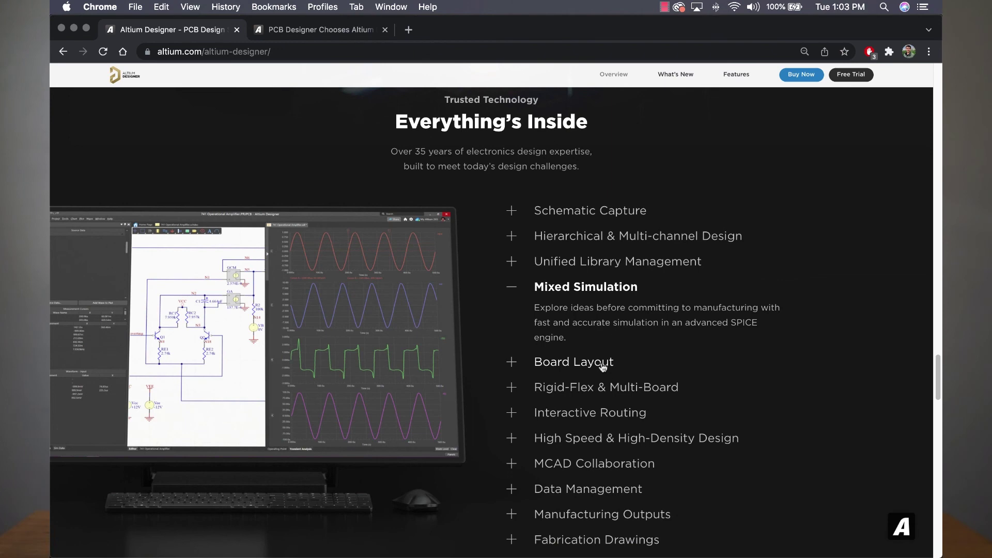
click(602, 365)
click(600, 416)
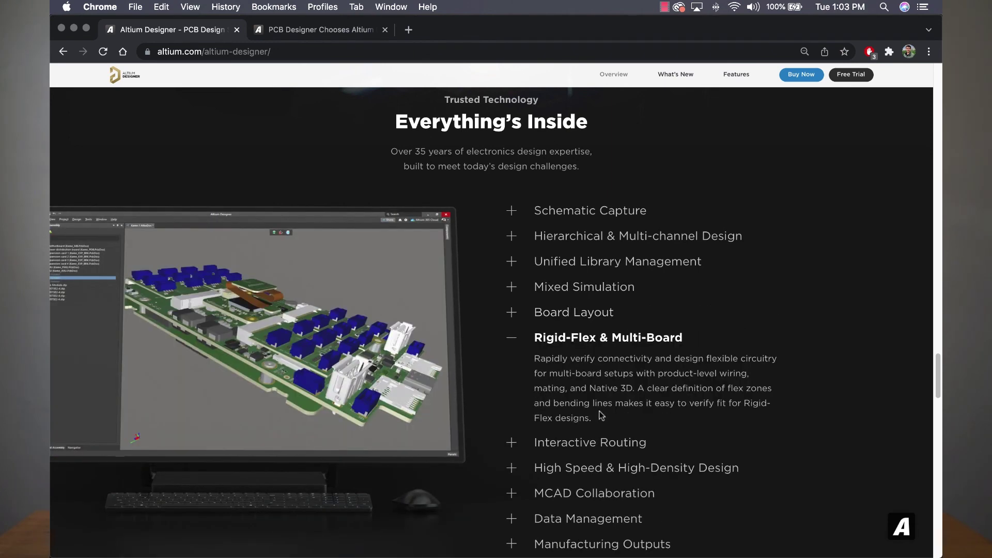
Examine the features from Interactive Routing through Fabrication Drawings, and switch to the Altium trial offer page for YouTube viewers.
click(603, 444)
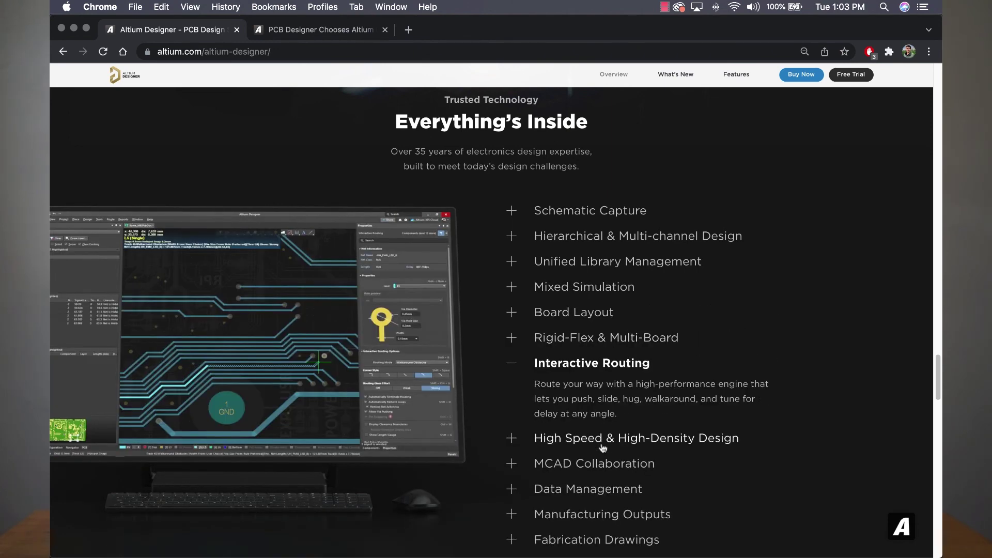
click(602, 439)
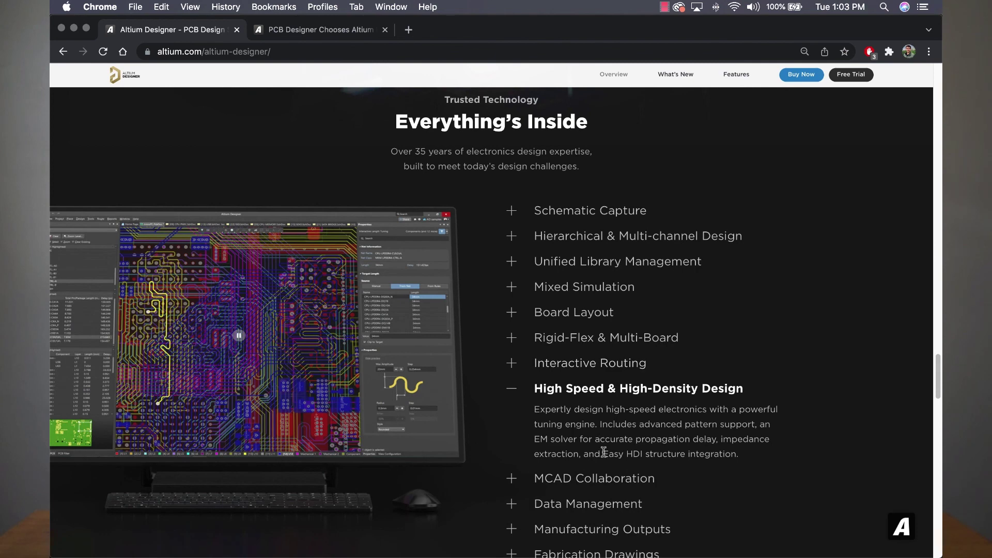
click(605, 478)
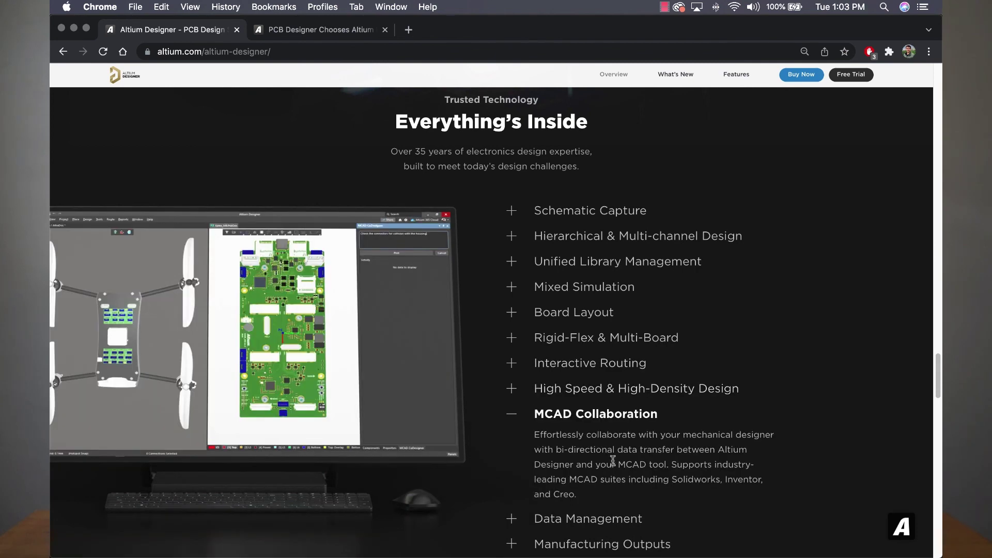
click(613, 522)
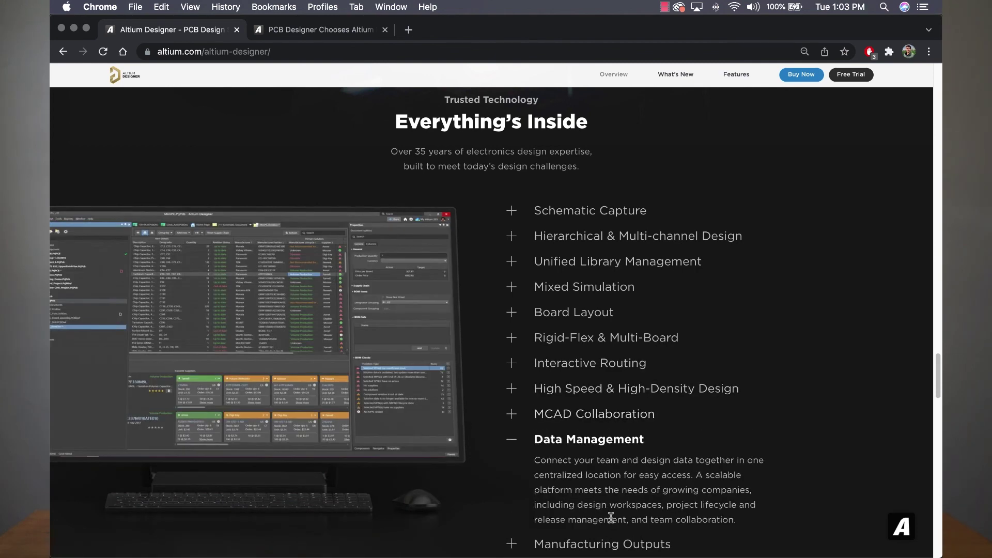
click(614, 545)
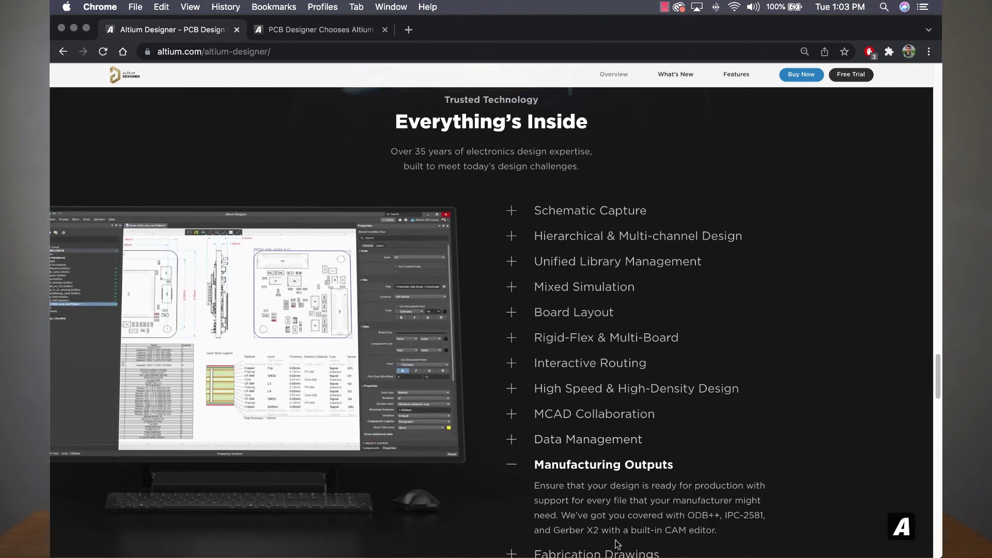
scroll(616, 537, down, 1)
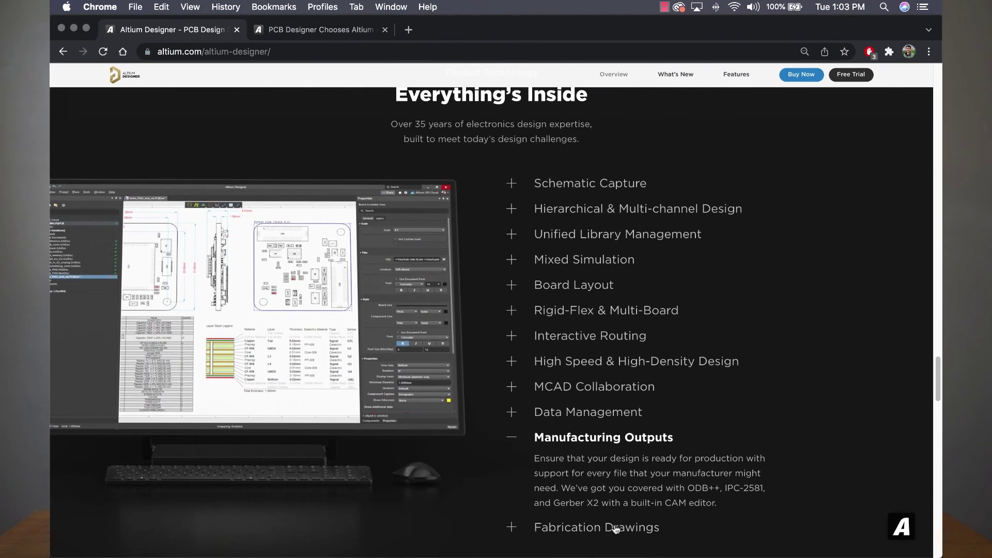
click(615, 530)
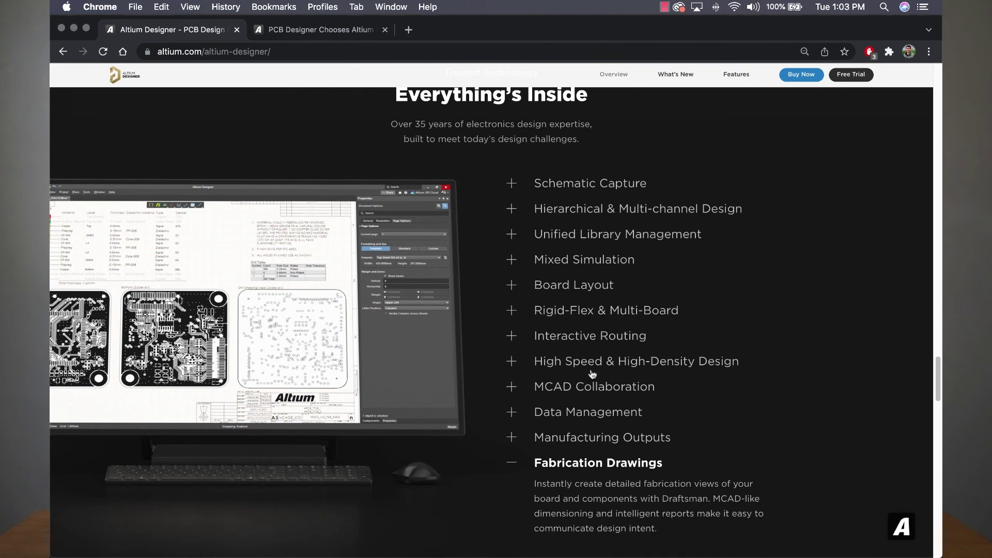
click(331, 32)
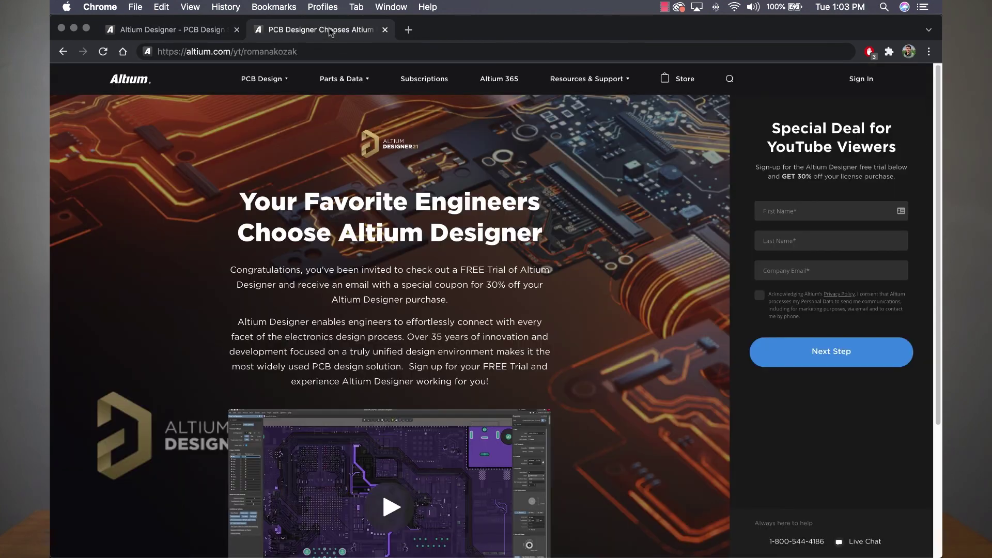